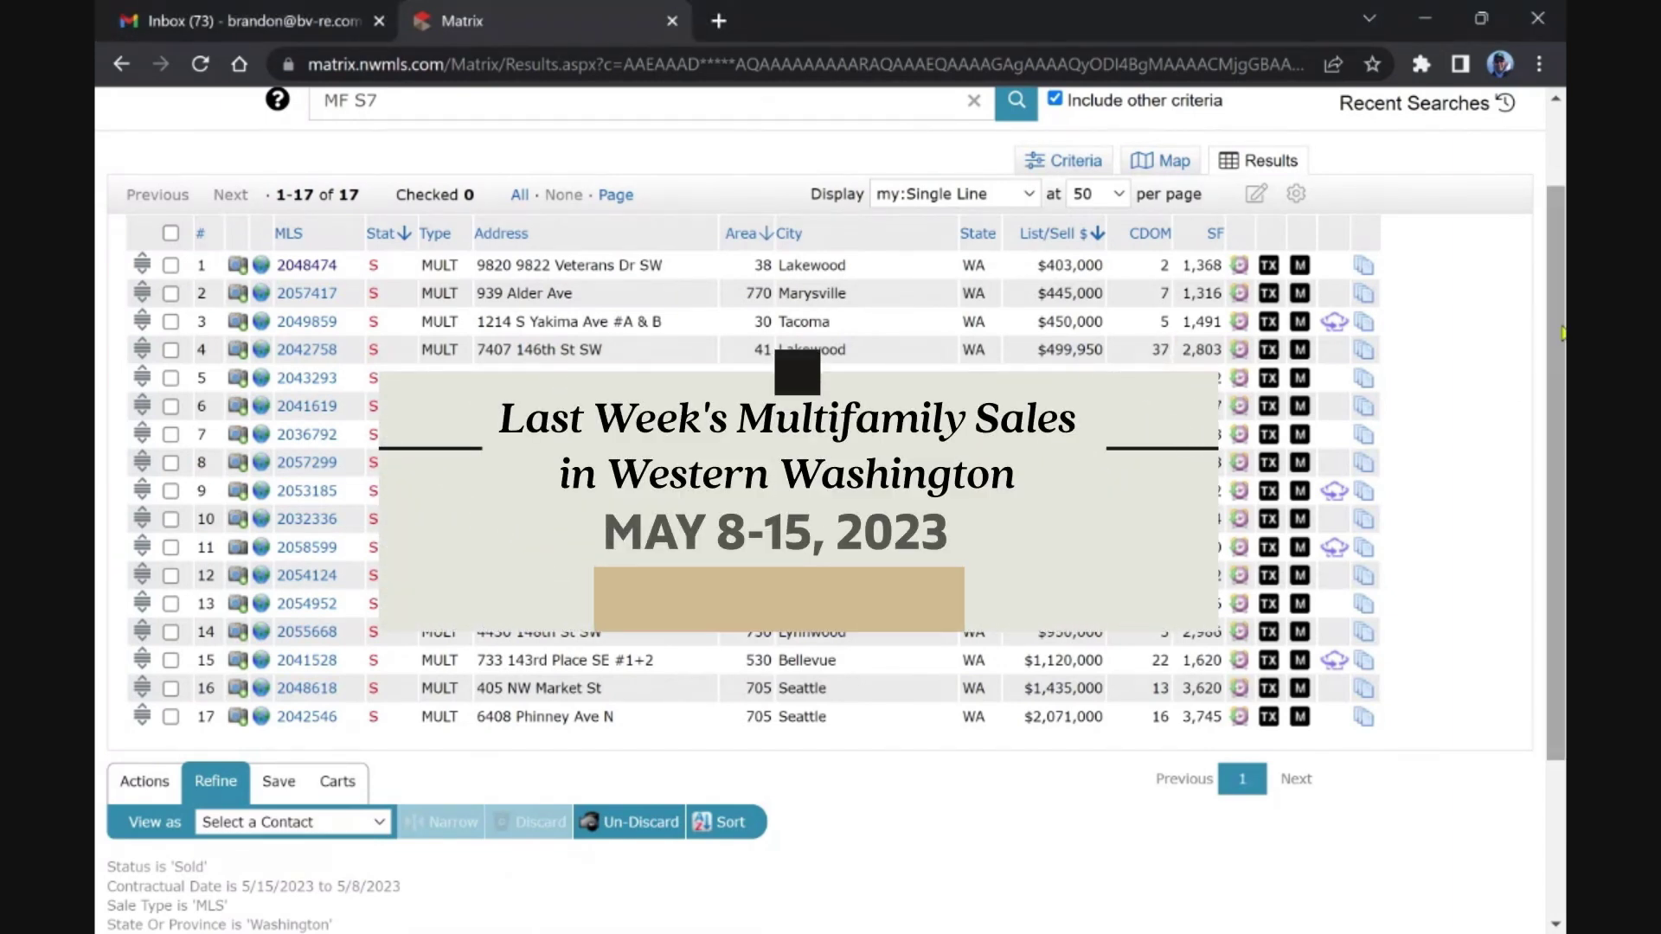
pyautogui.scroll(1, 1564, 335)
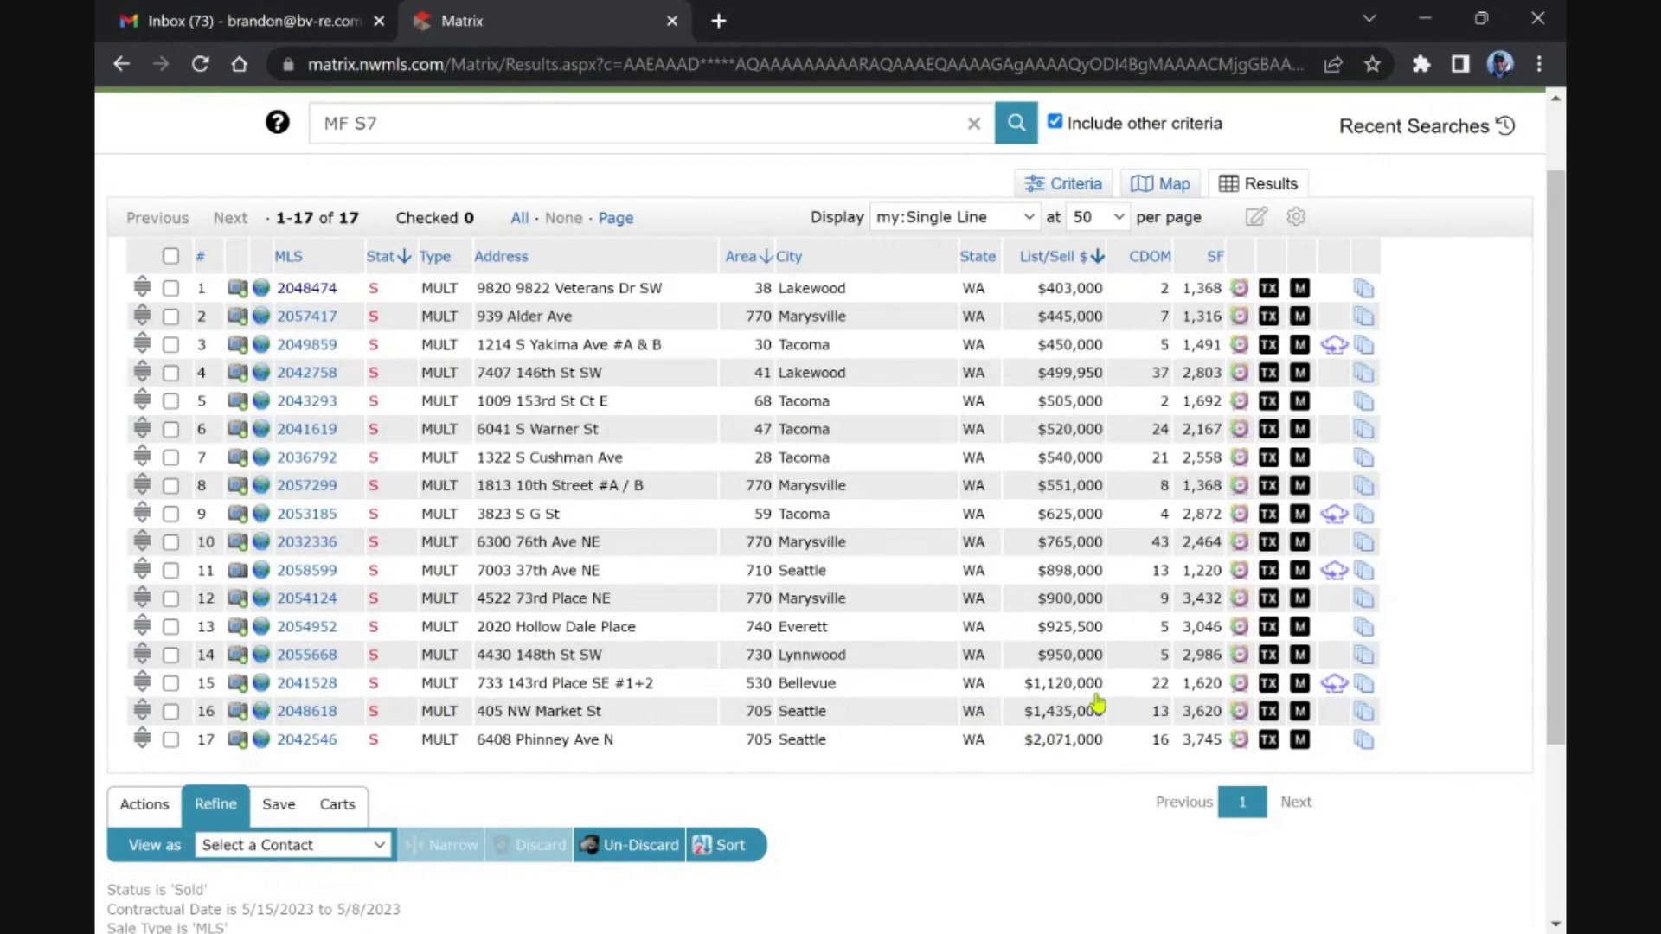
# Open sold listing 2048474 and switch the Display to Client Full
pyautogui.click(305, 289)
pyautogui.click(1008, 238)
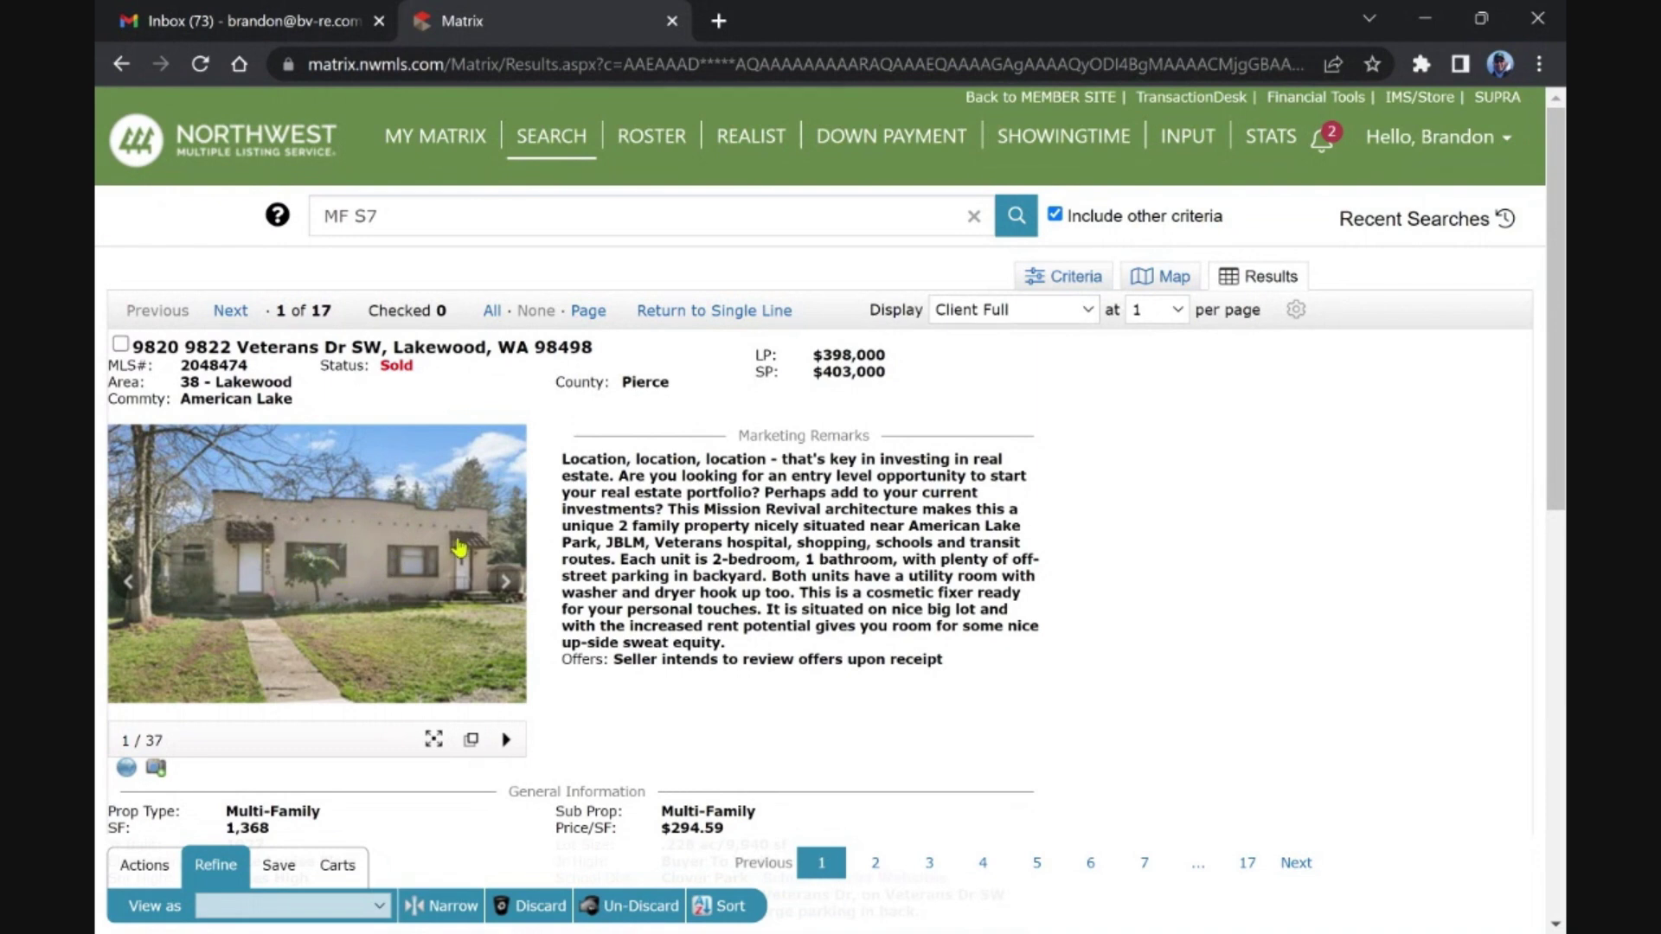
pyautogui.scroll(-5, 357, 459)
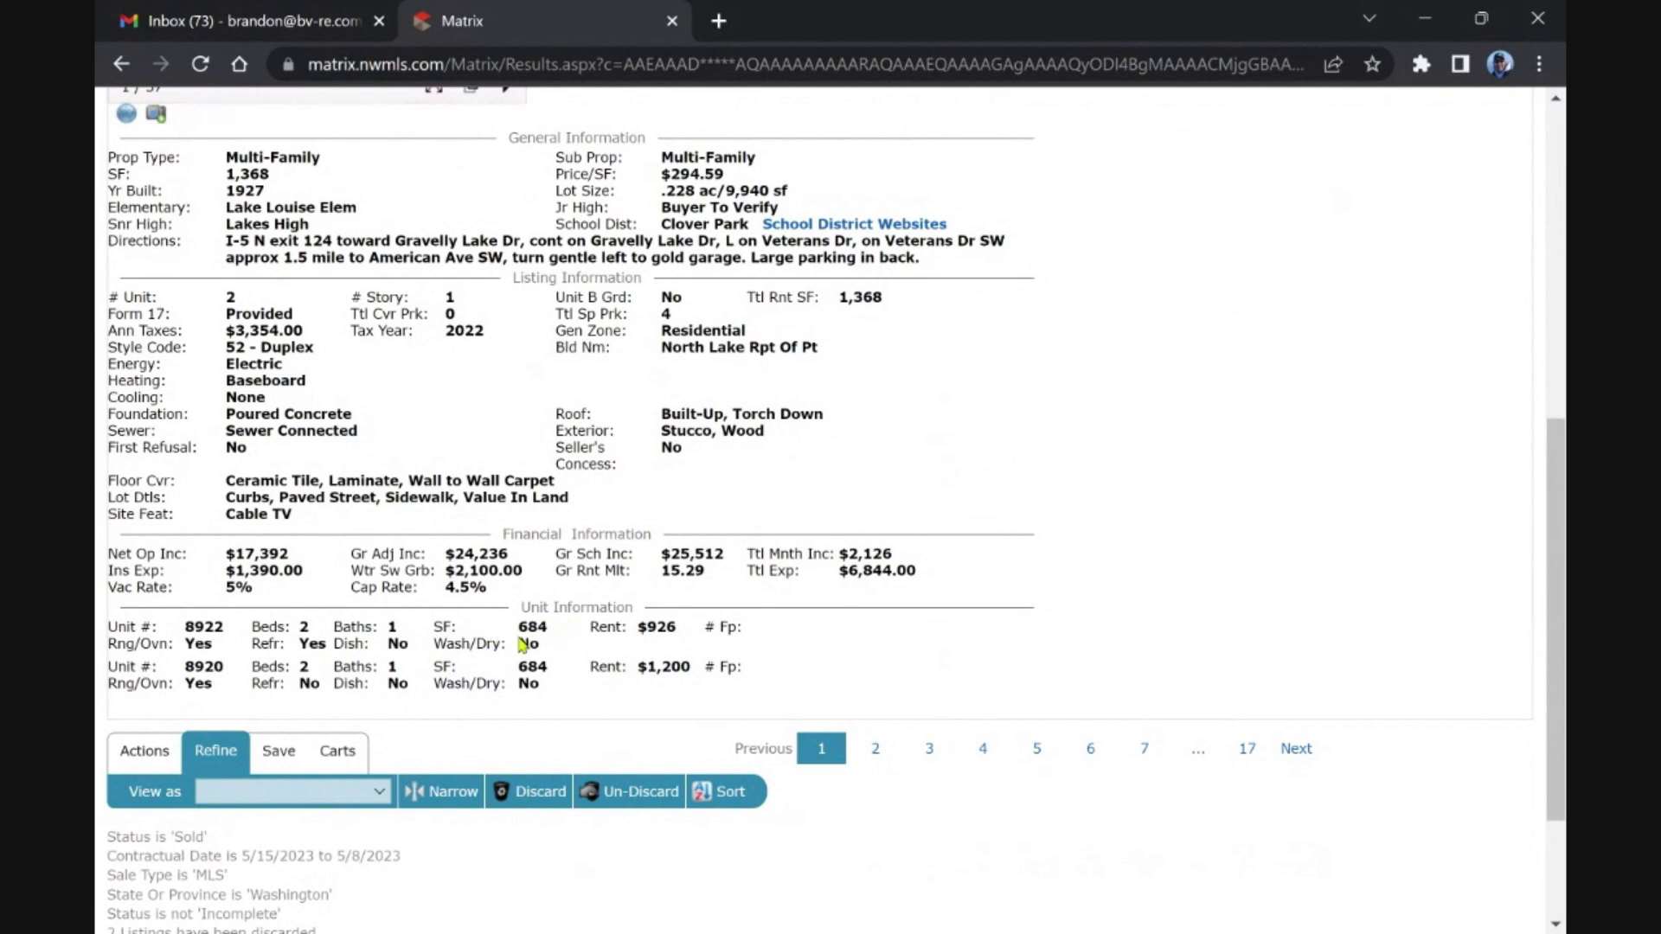
pyautogui.scroll(5, 505, 641)
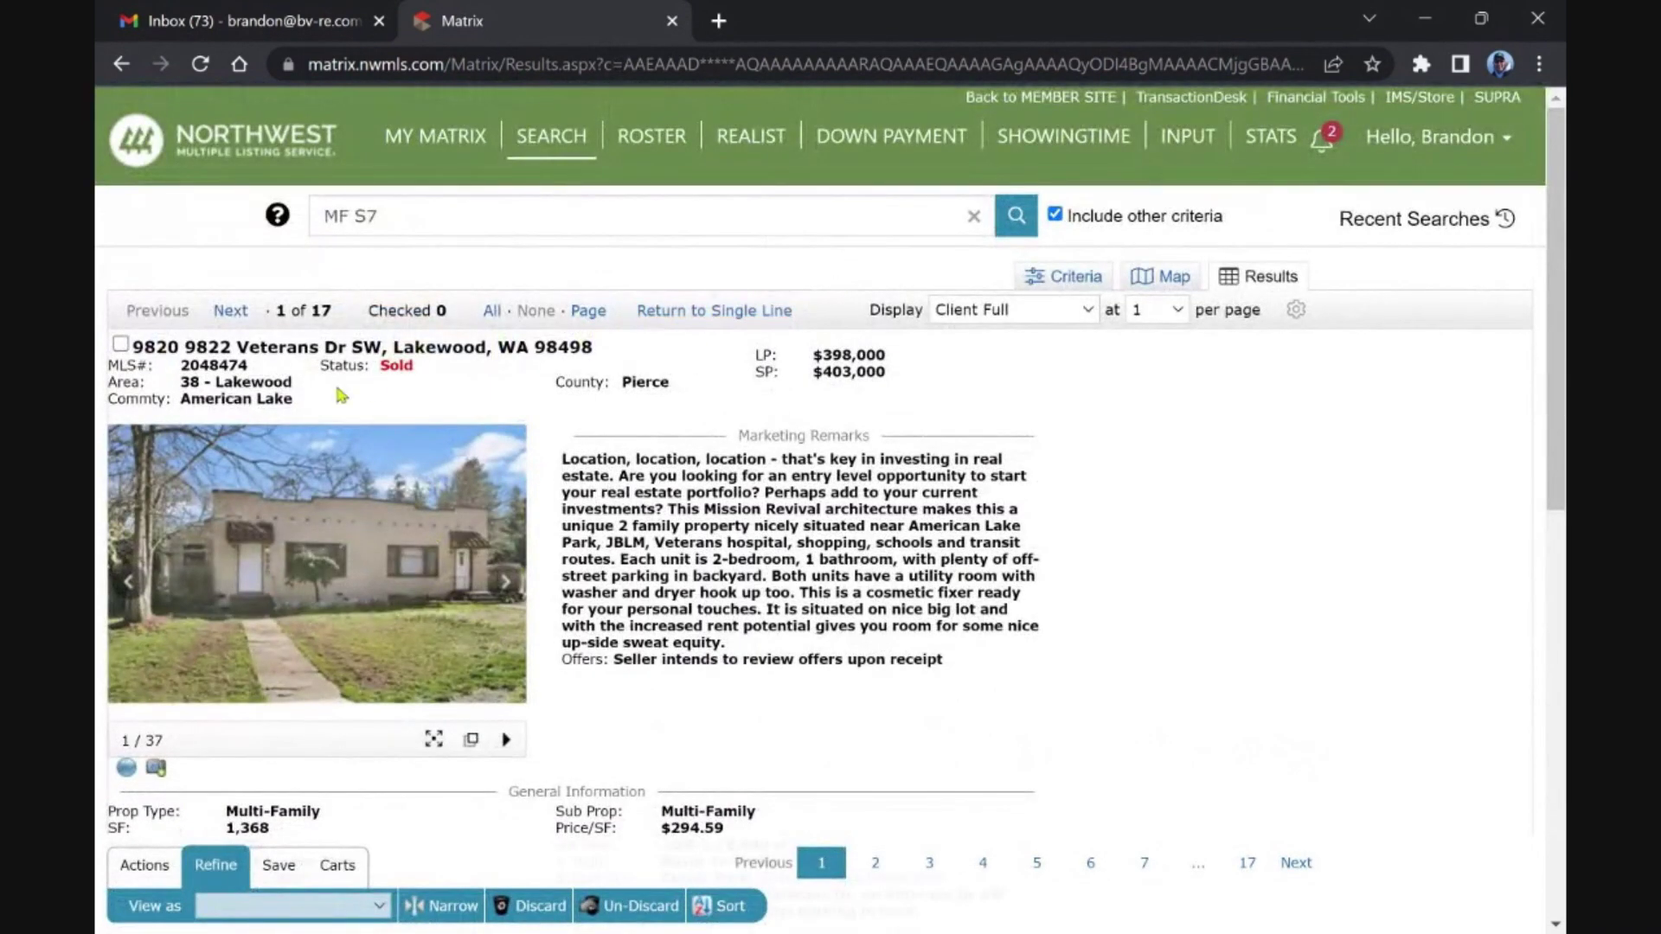
pyautogui.click(233, 314)
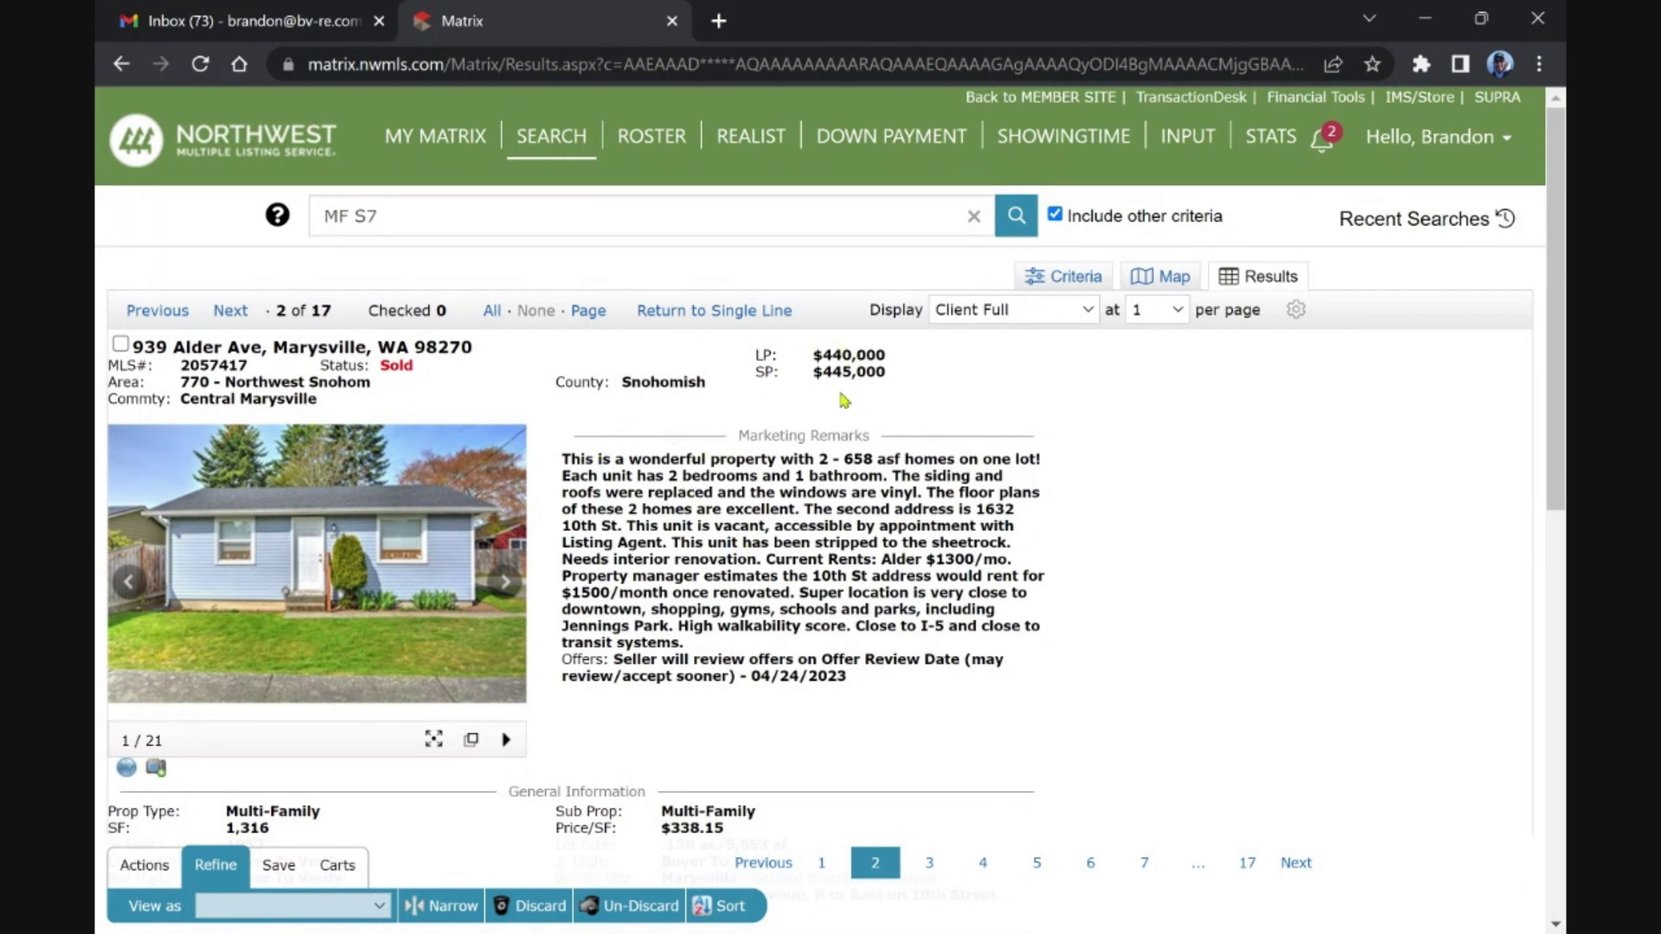
# Page through listings 3–7: S Yakima Ave, 146th St SW, 153rd St Ct E, S Warner St, S Cushman Ave
pyautogui.click(228, 313)
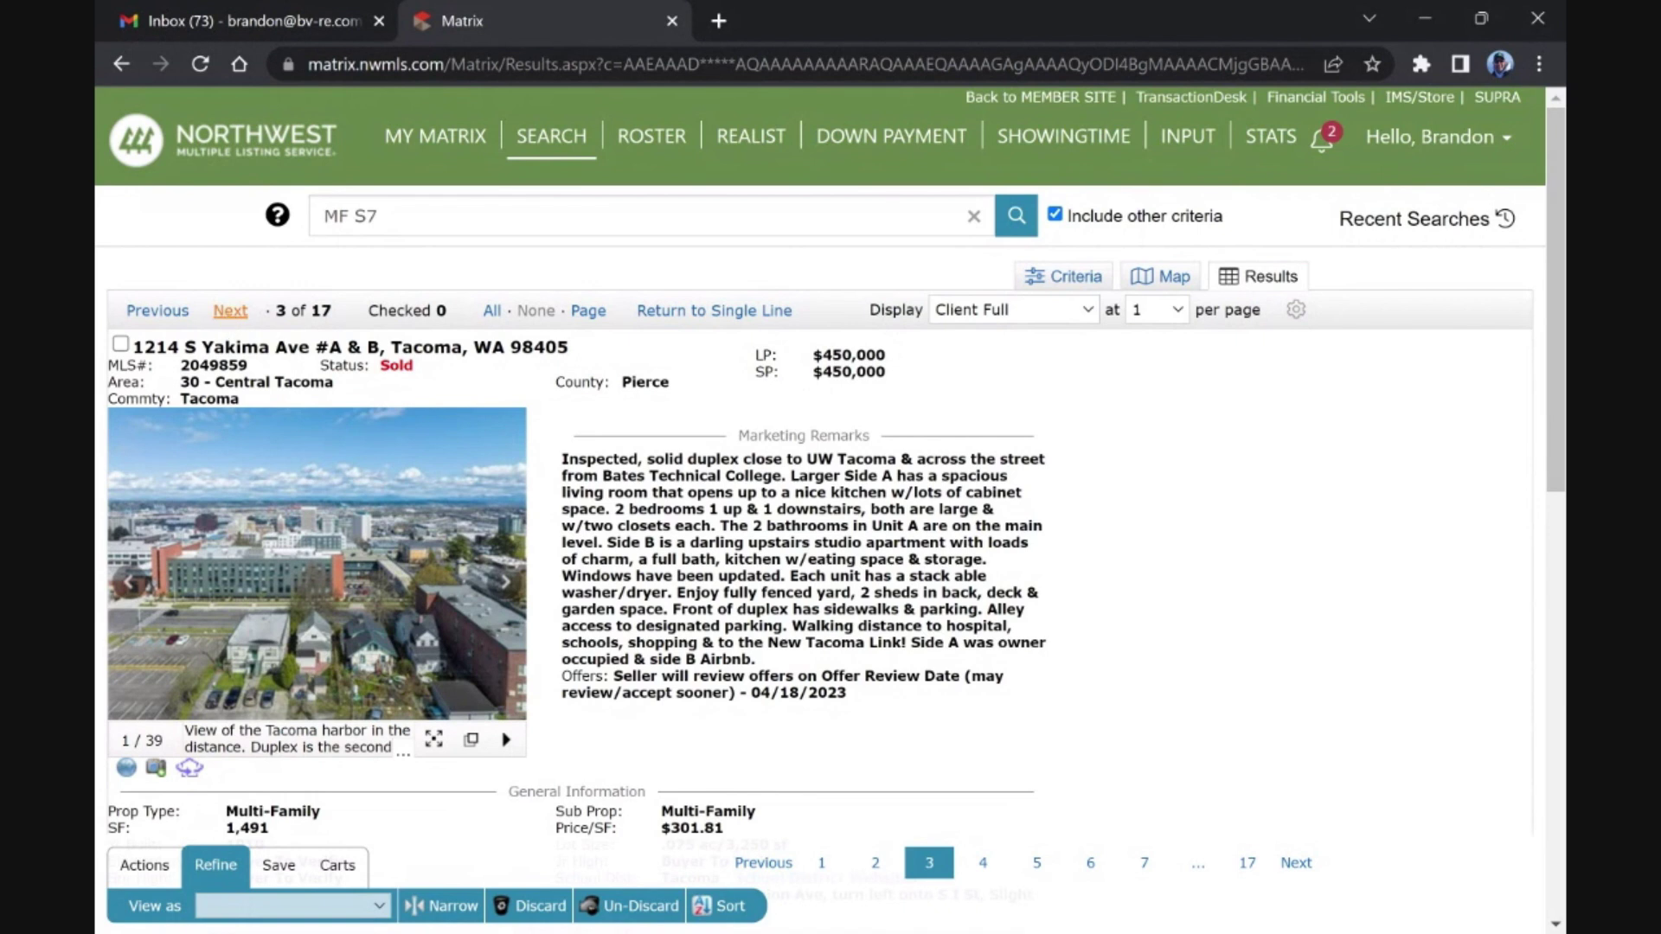
pyautogui.click(228, 312)
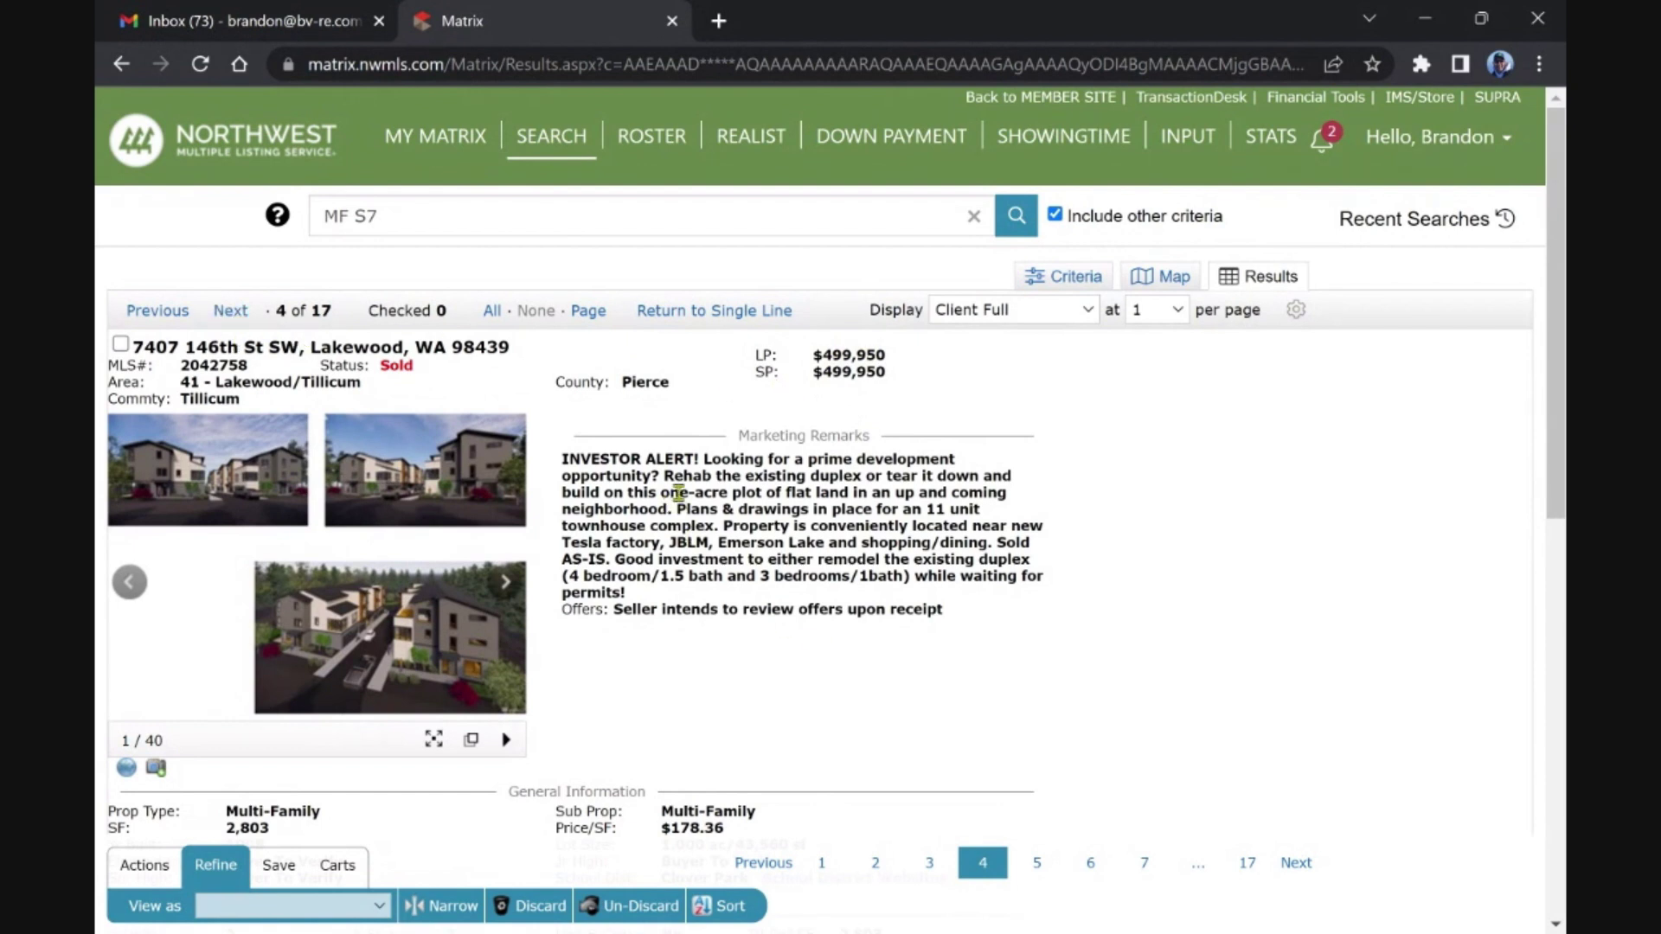
pyautogui.click(229, 315)
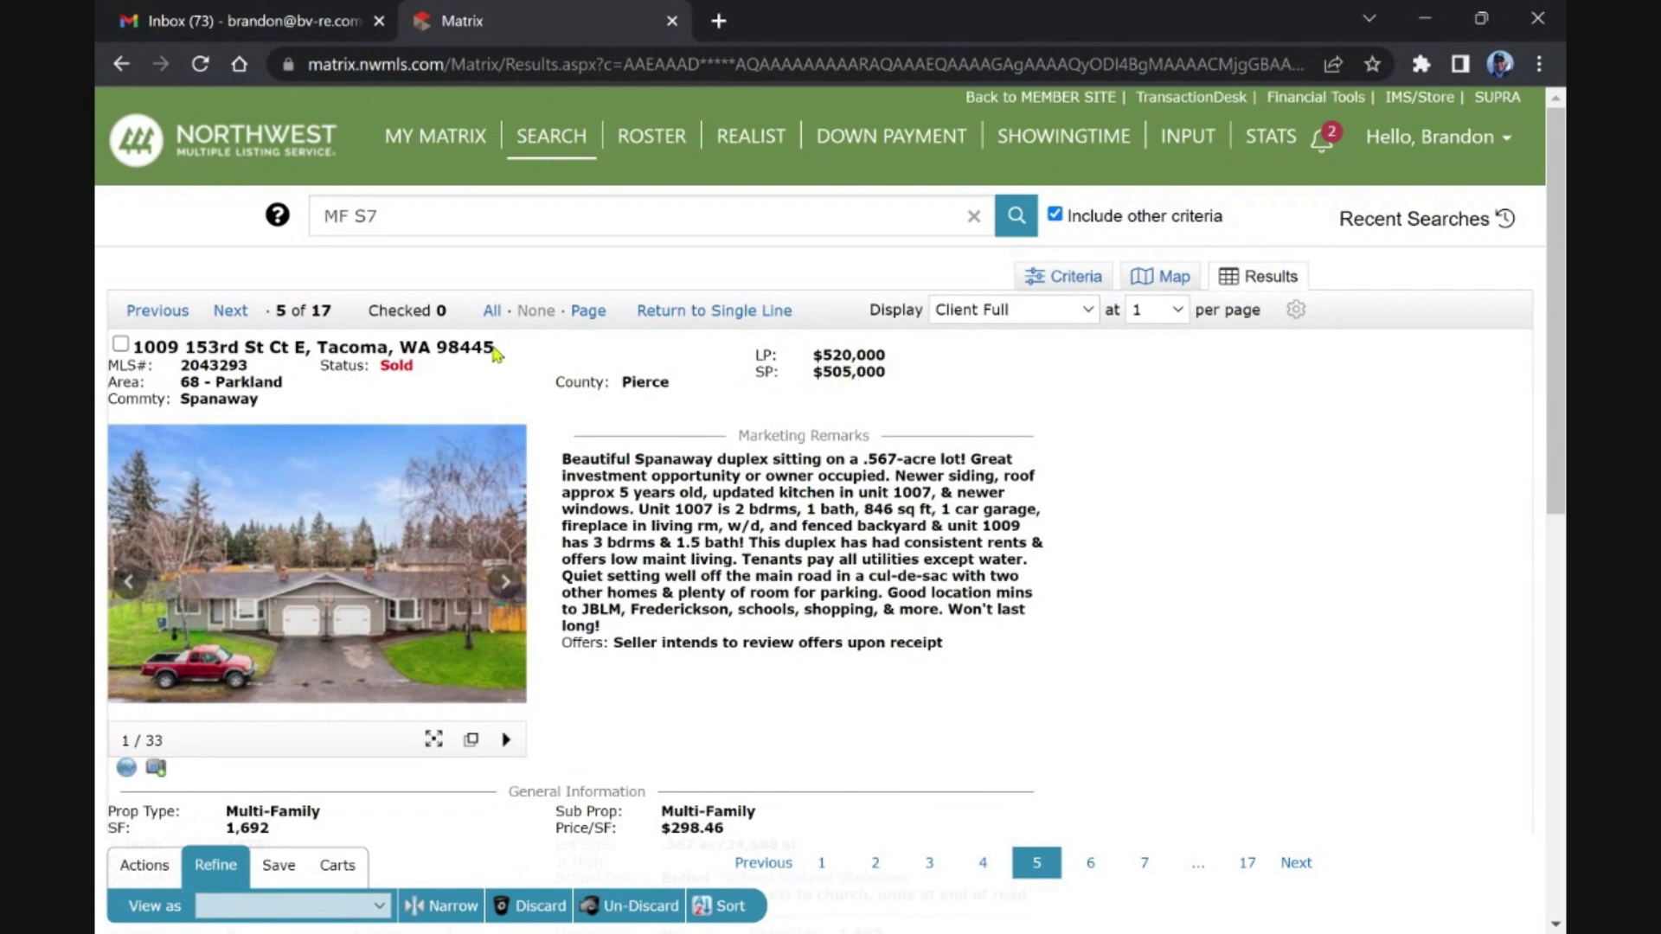
pyautogui.click(231, 312)
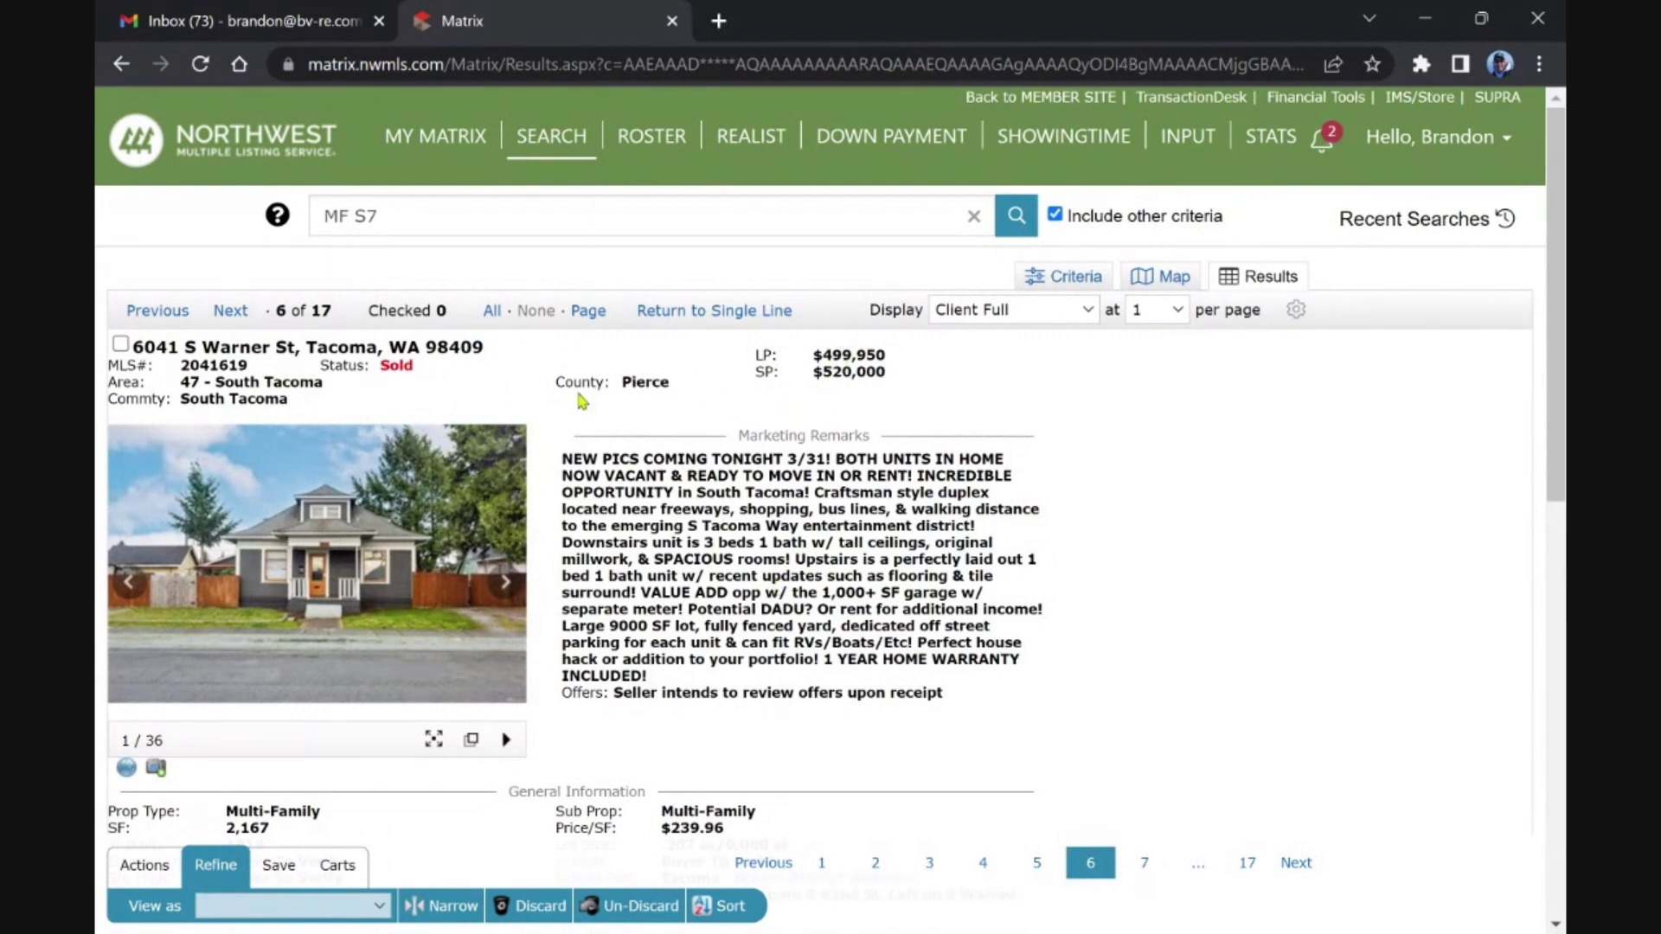
pyautogui.click(231, 311)
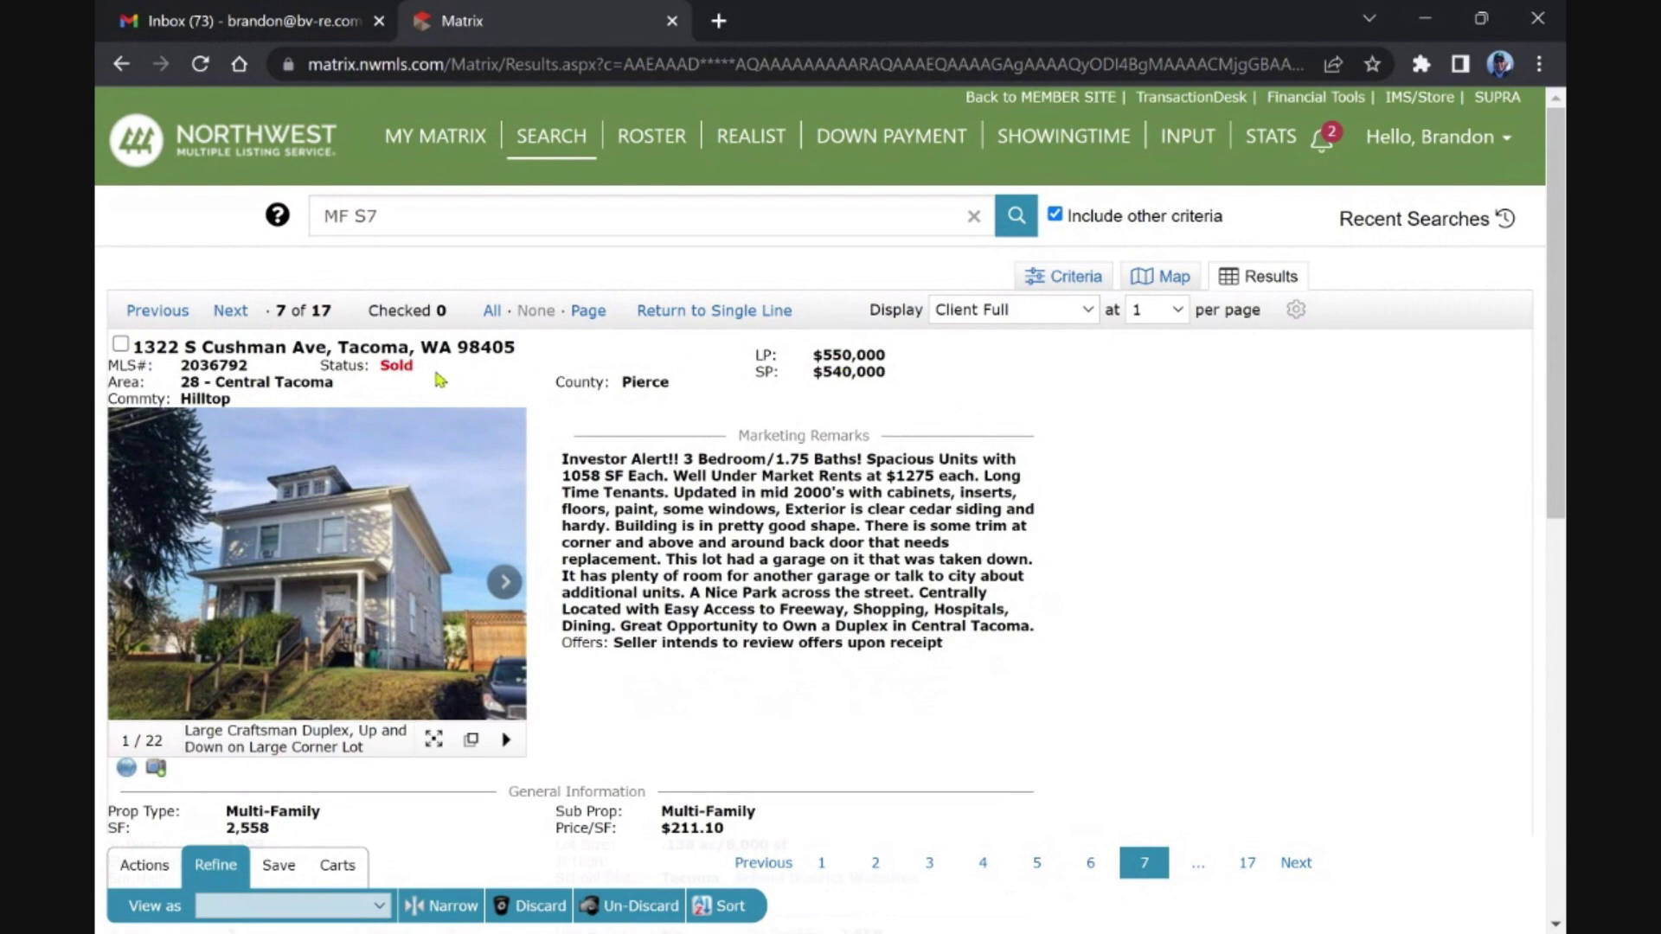
# Advance to listing 8 in Marysville, then listing 9, 3823 S G St in Tacoma
pyautogui.click(232, 312)
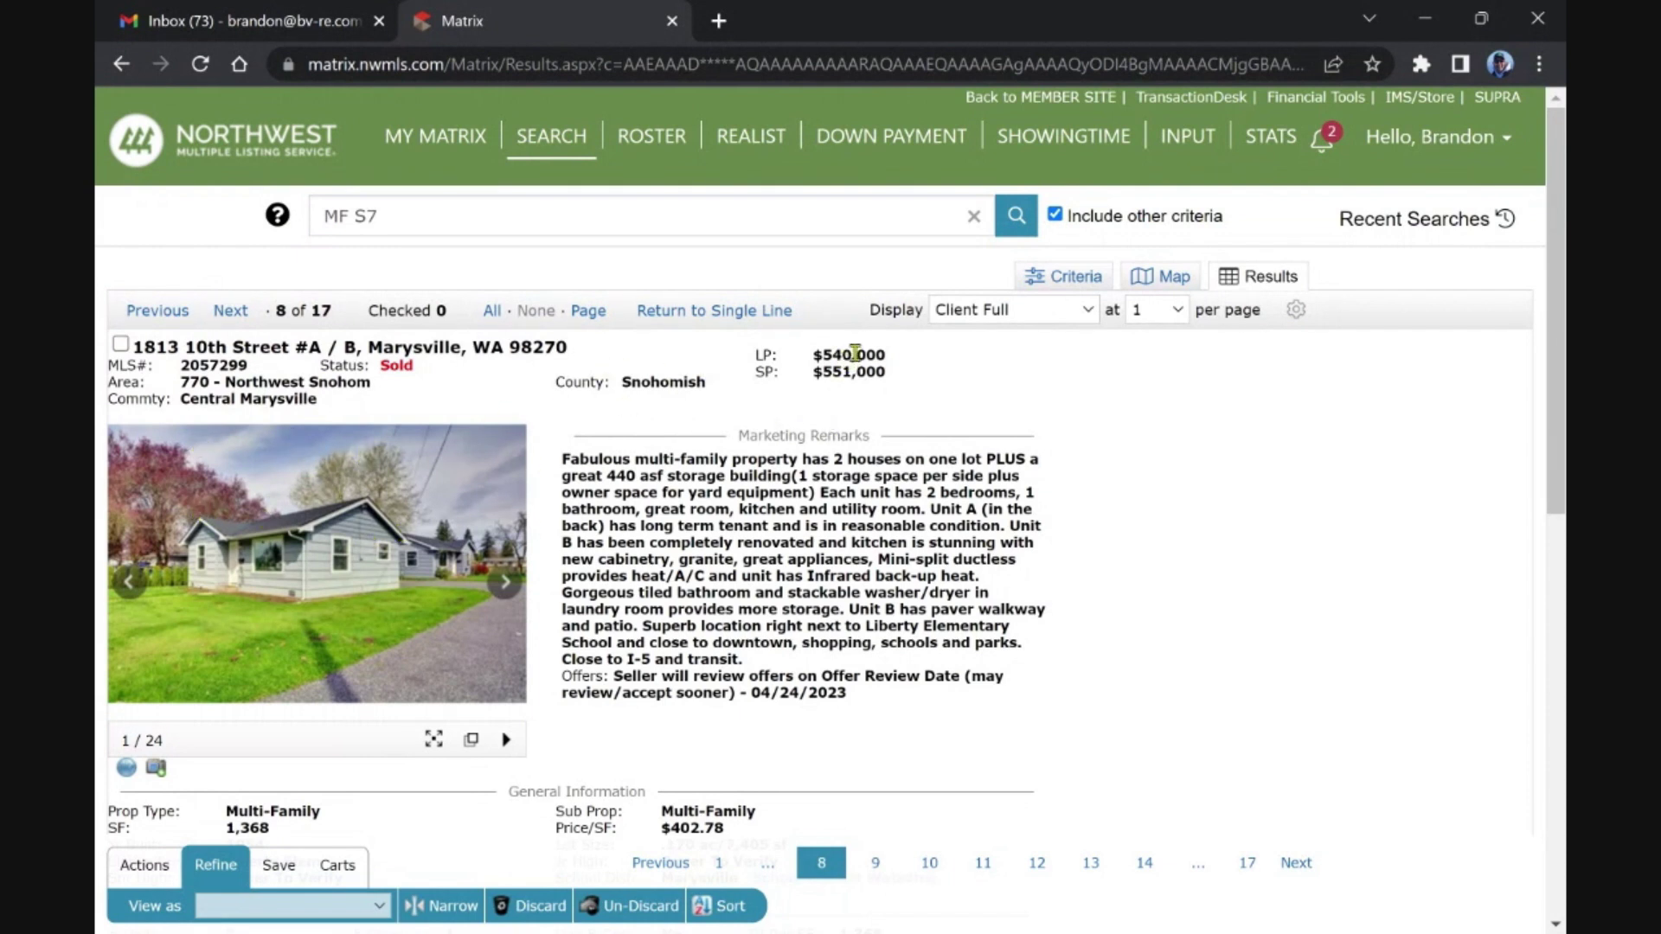
pyautogui.click(228, 312)
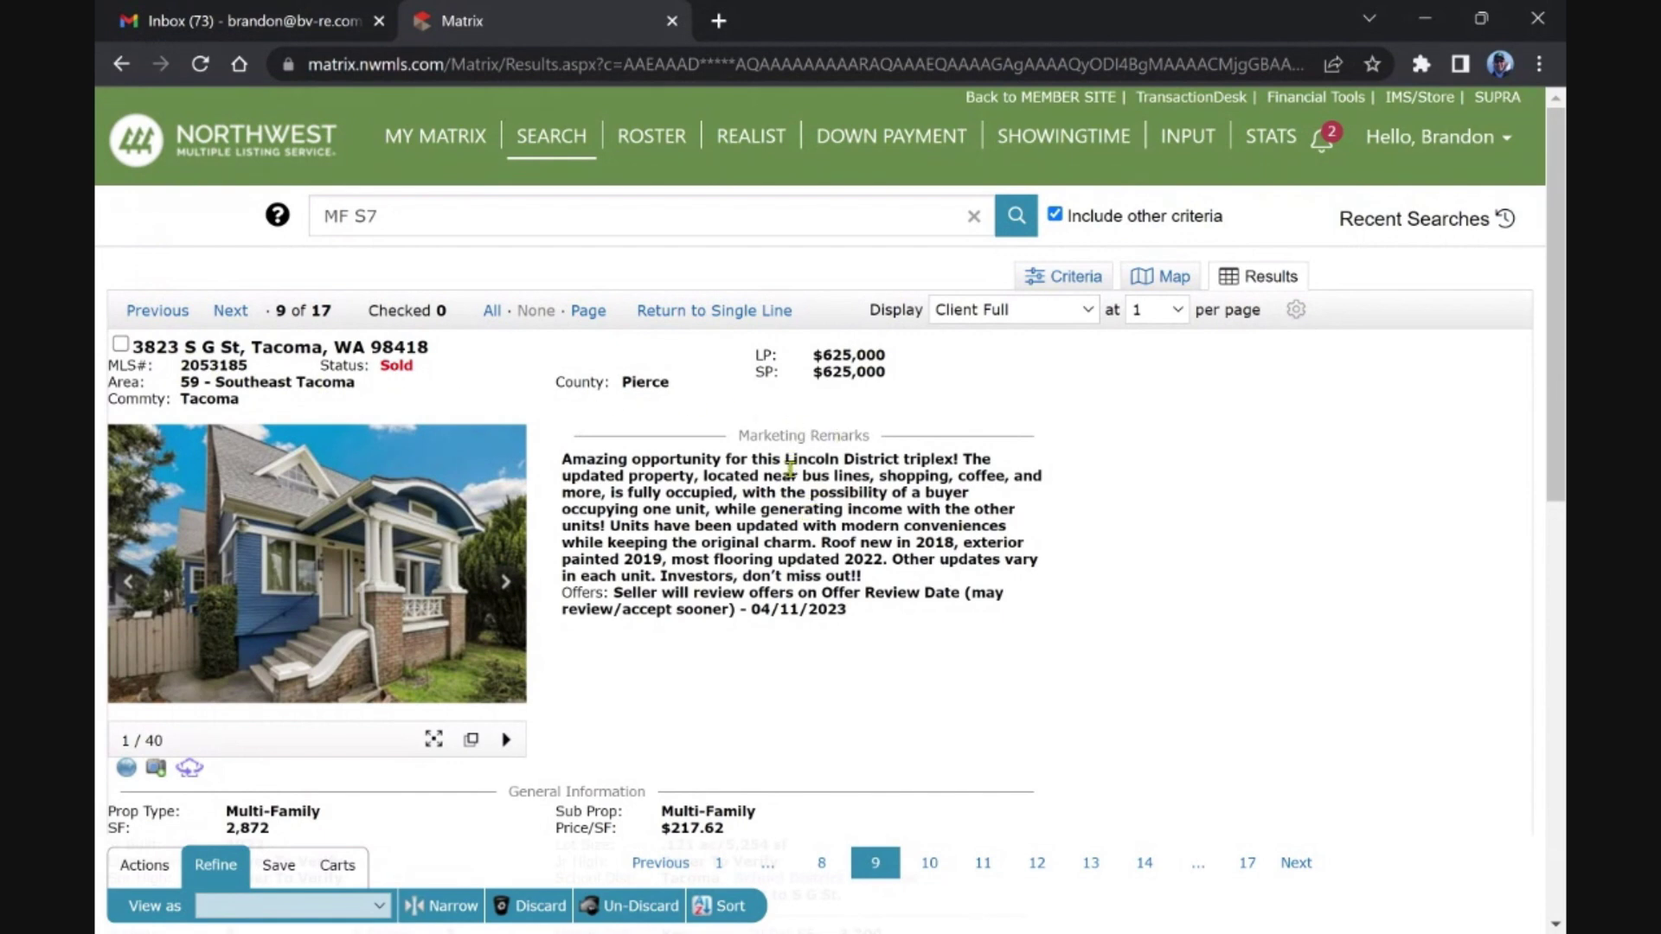
pyautogui.scroll(-5, 791, 469)
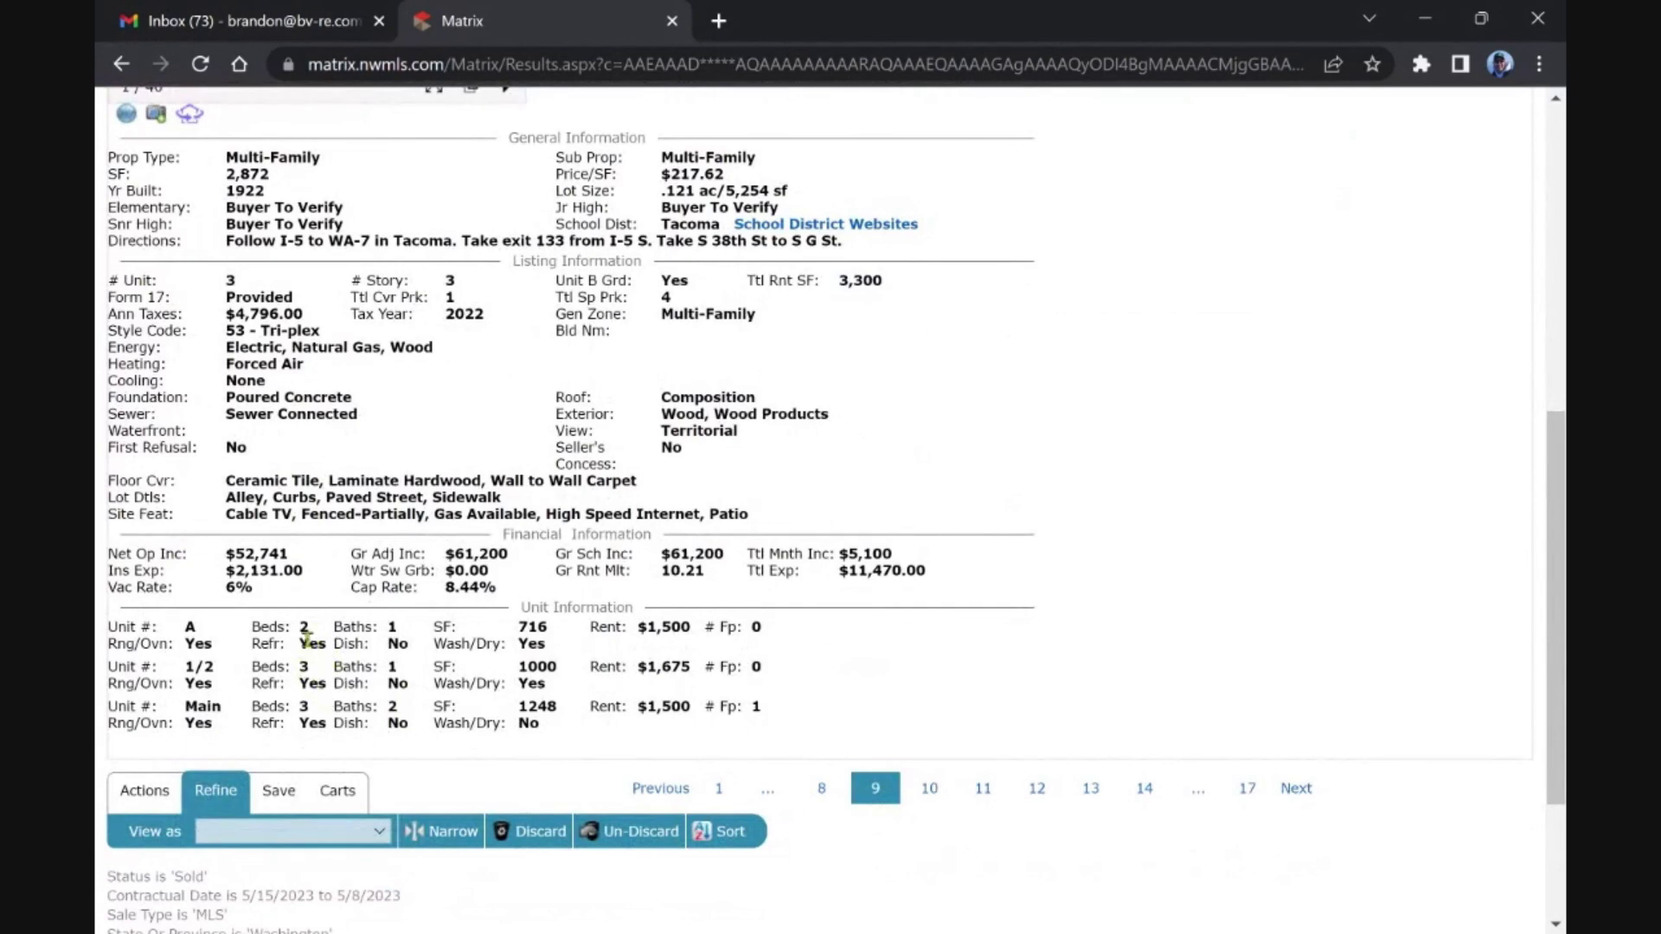
pyautogui.scroll(3, 462, 641)
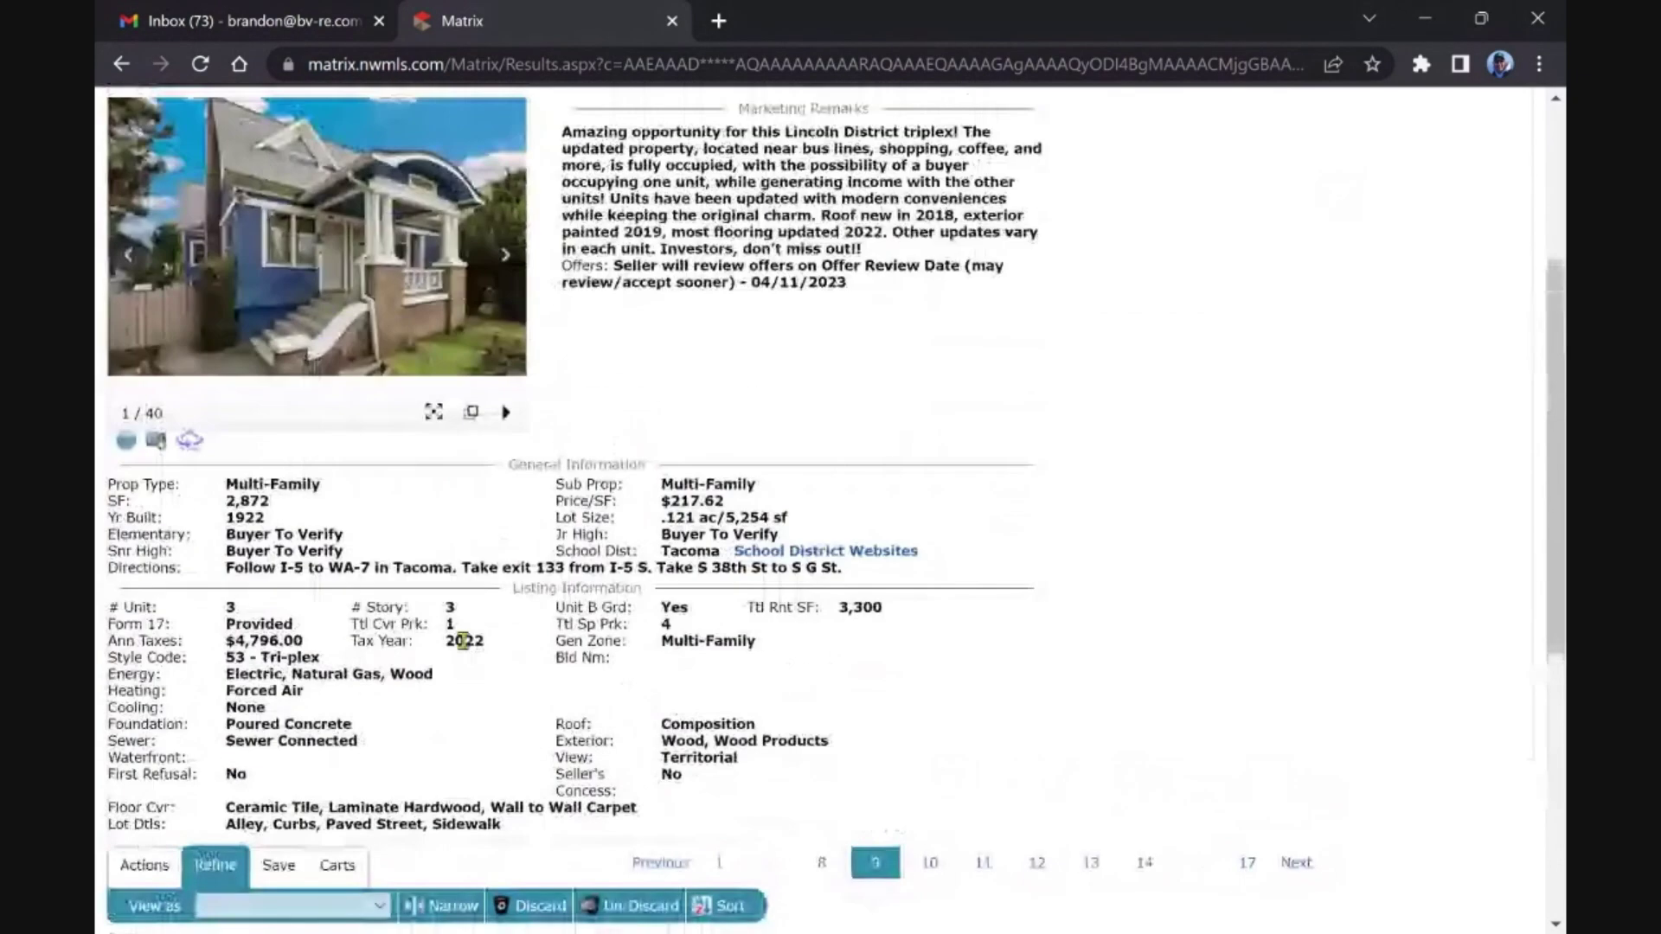
pyautogui.scroll(2, 462, 641)
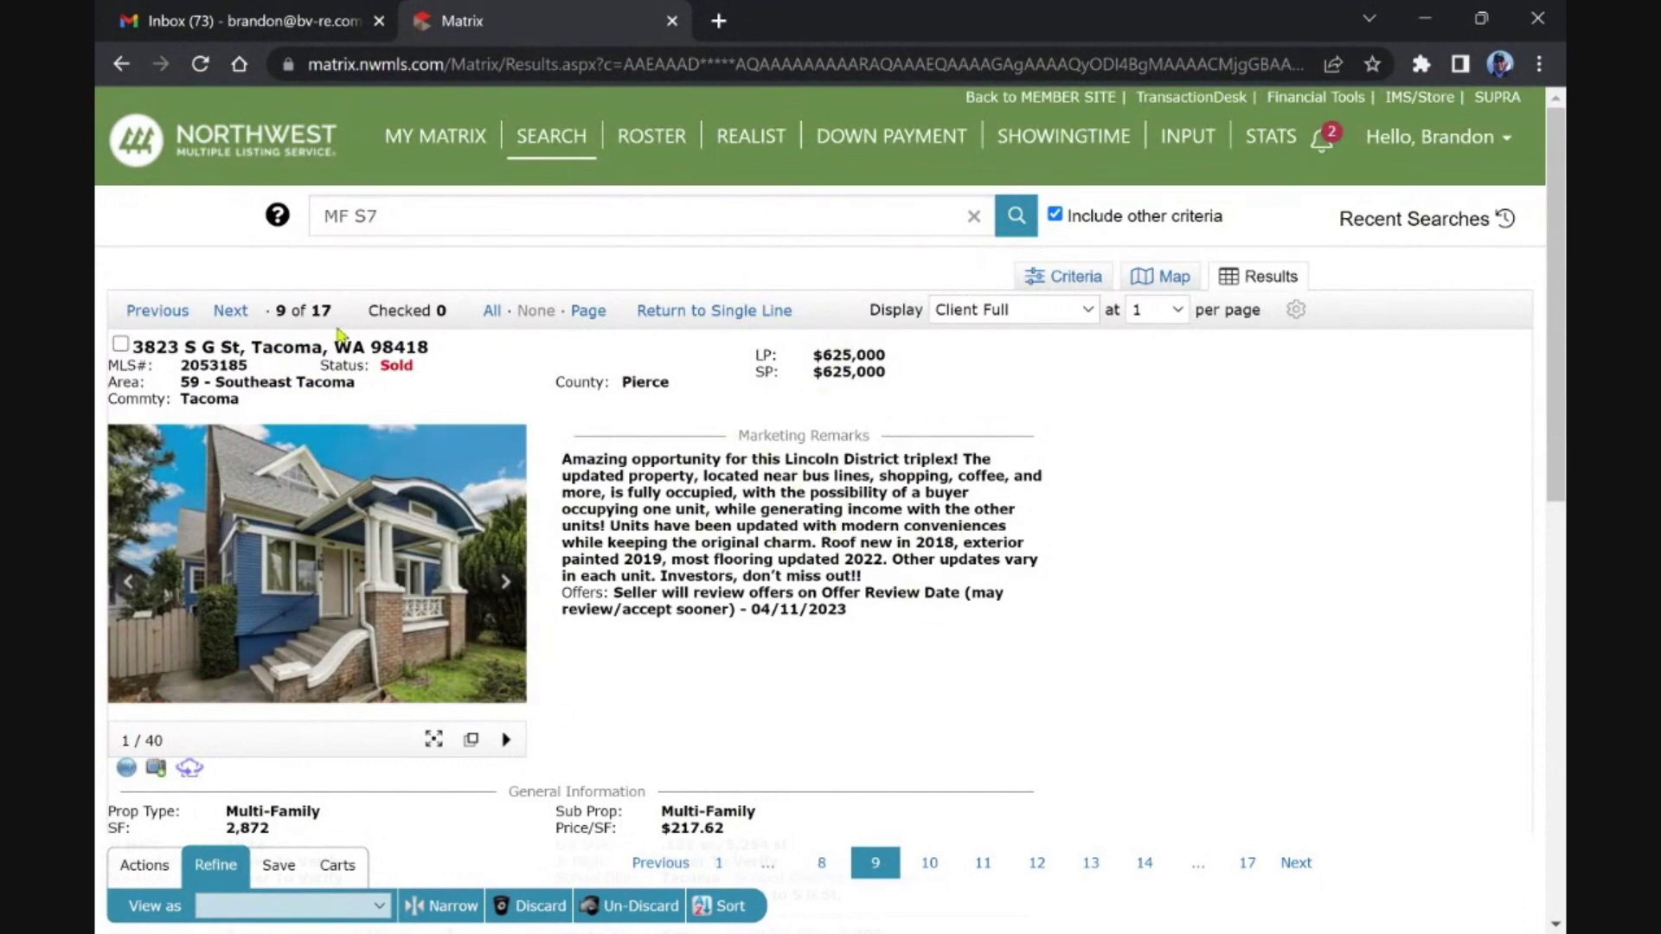
# Page through listings 10–16, from 6300 76th Ave NE to 405 NW Market St
pyautogui.click(230, 310)
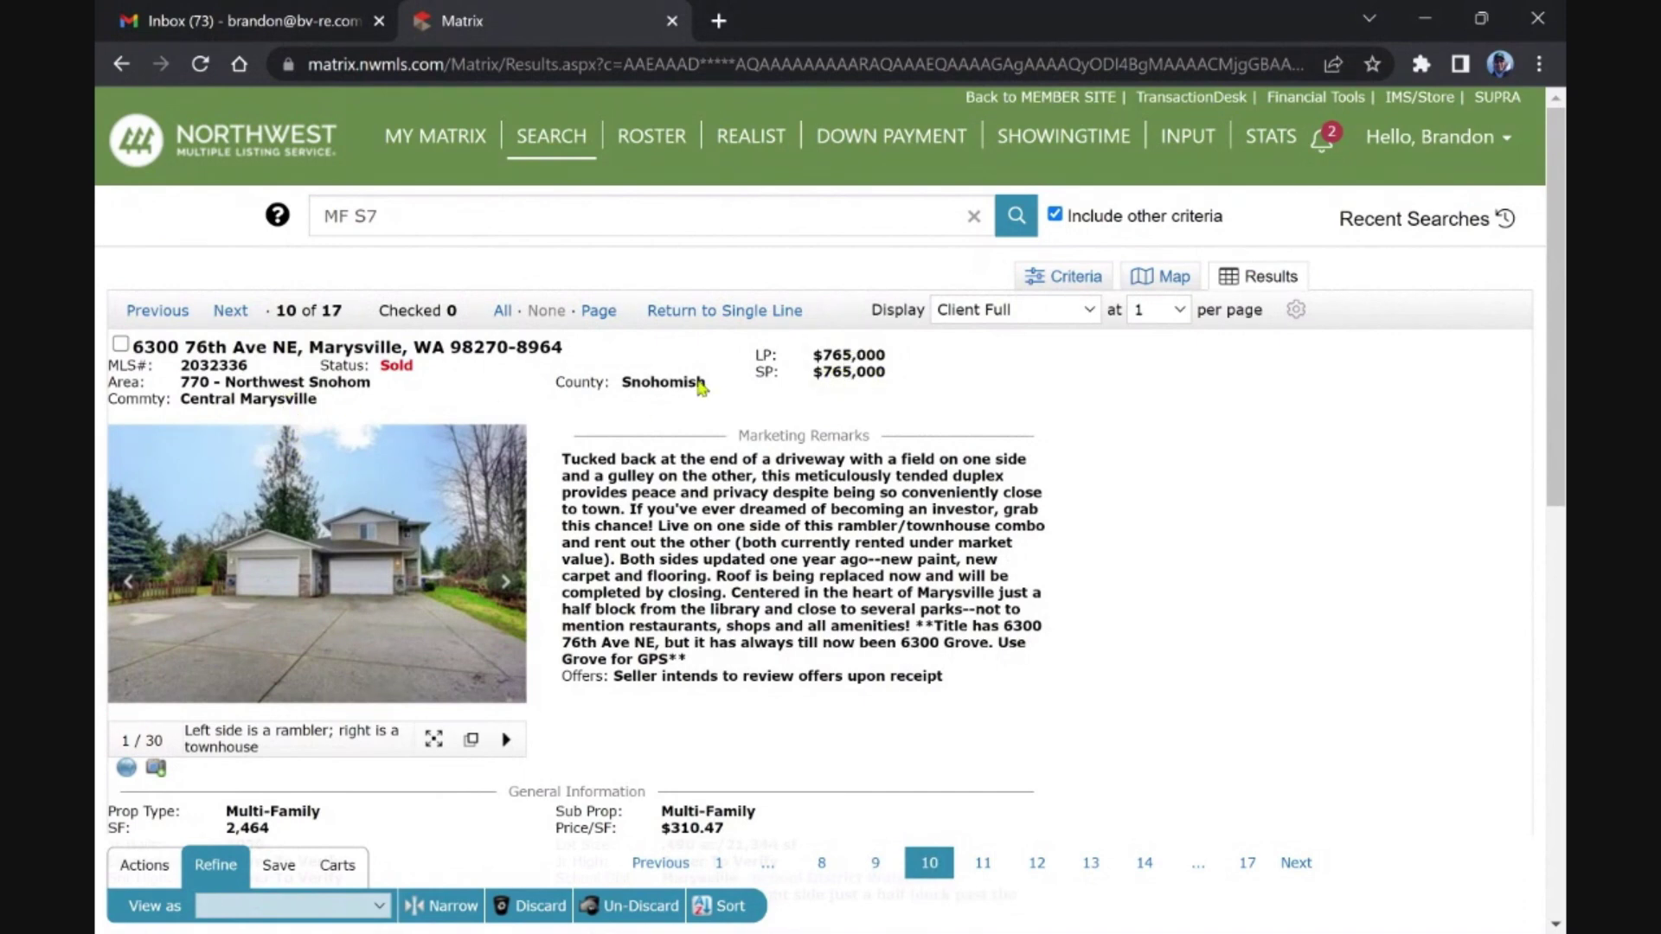
pyautogui.click(230, 312)
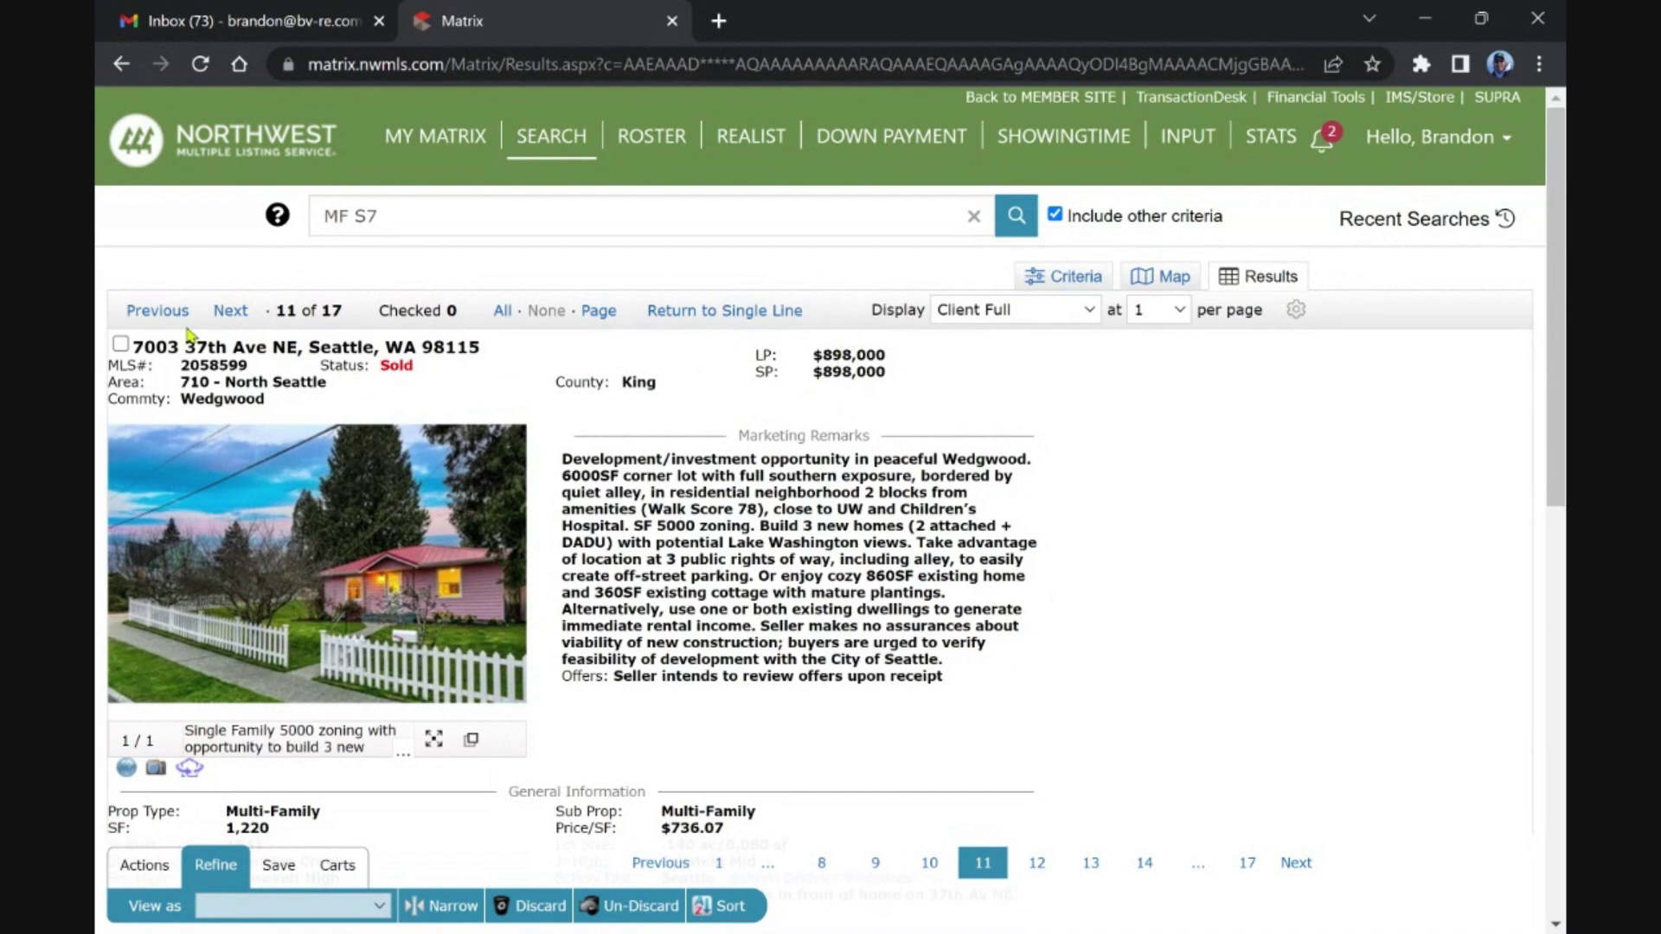
pyautogui.click(218, 318)
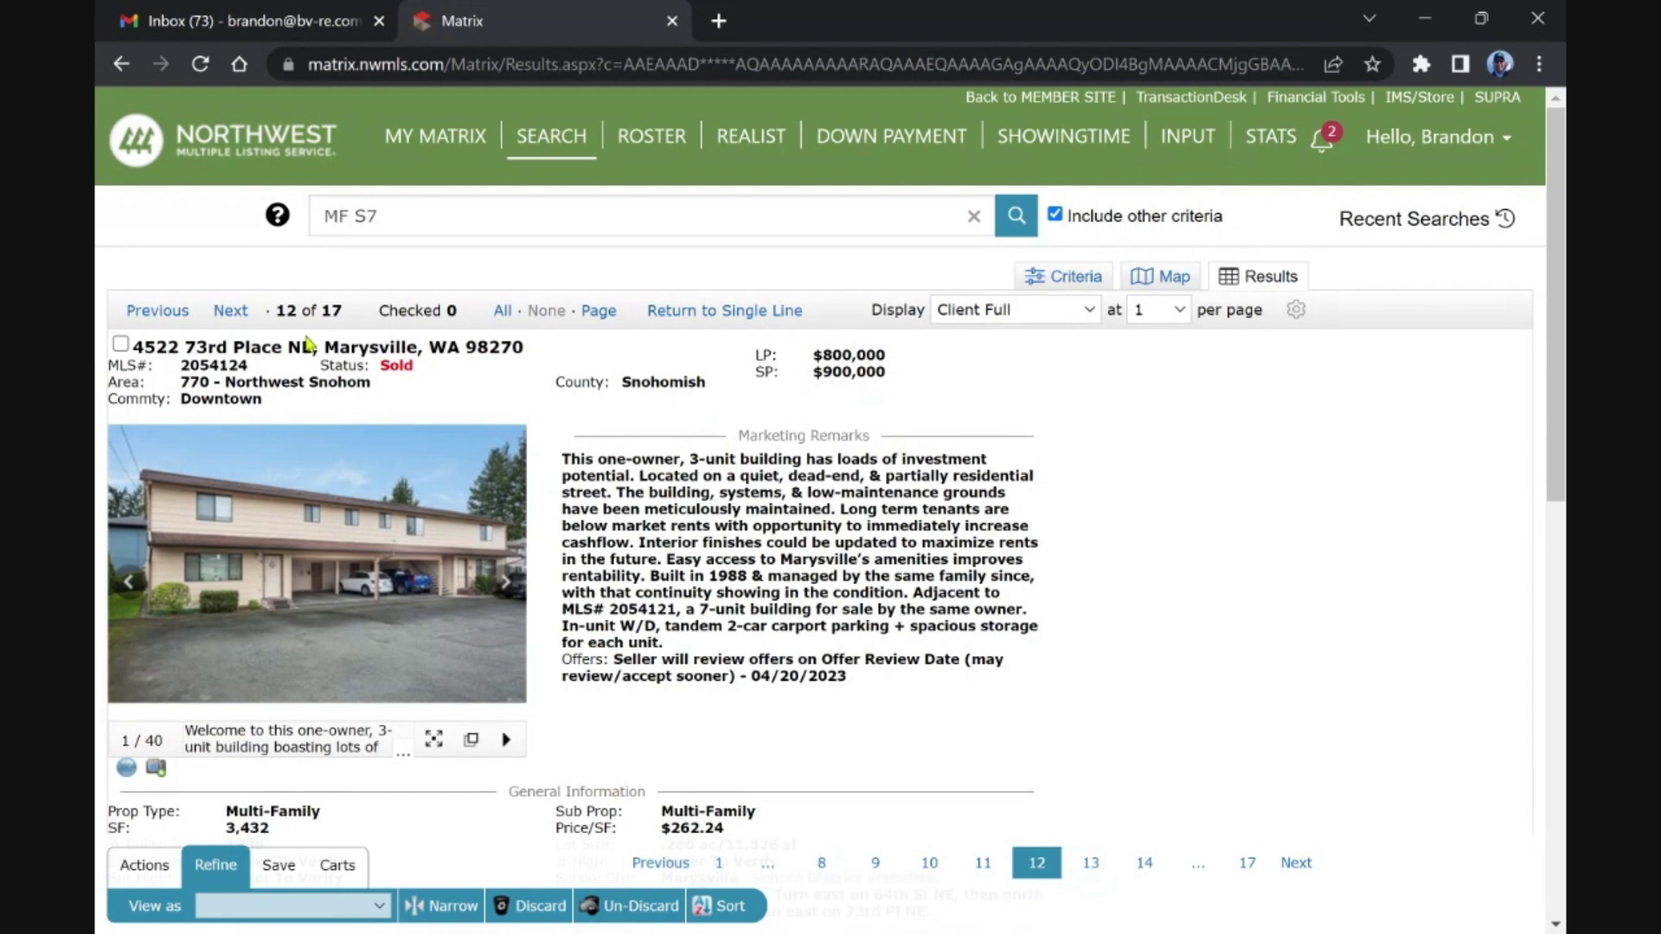
pyautogui.click(229, 314)
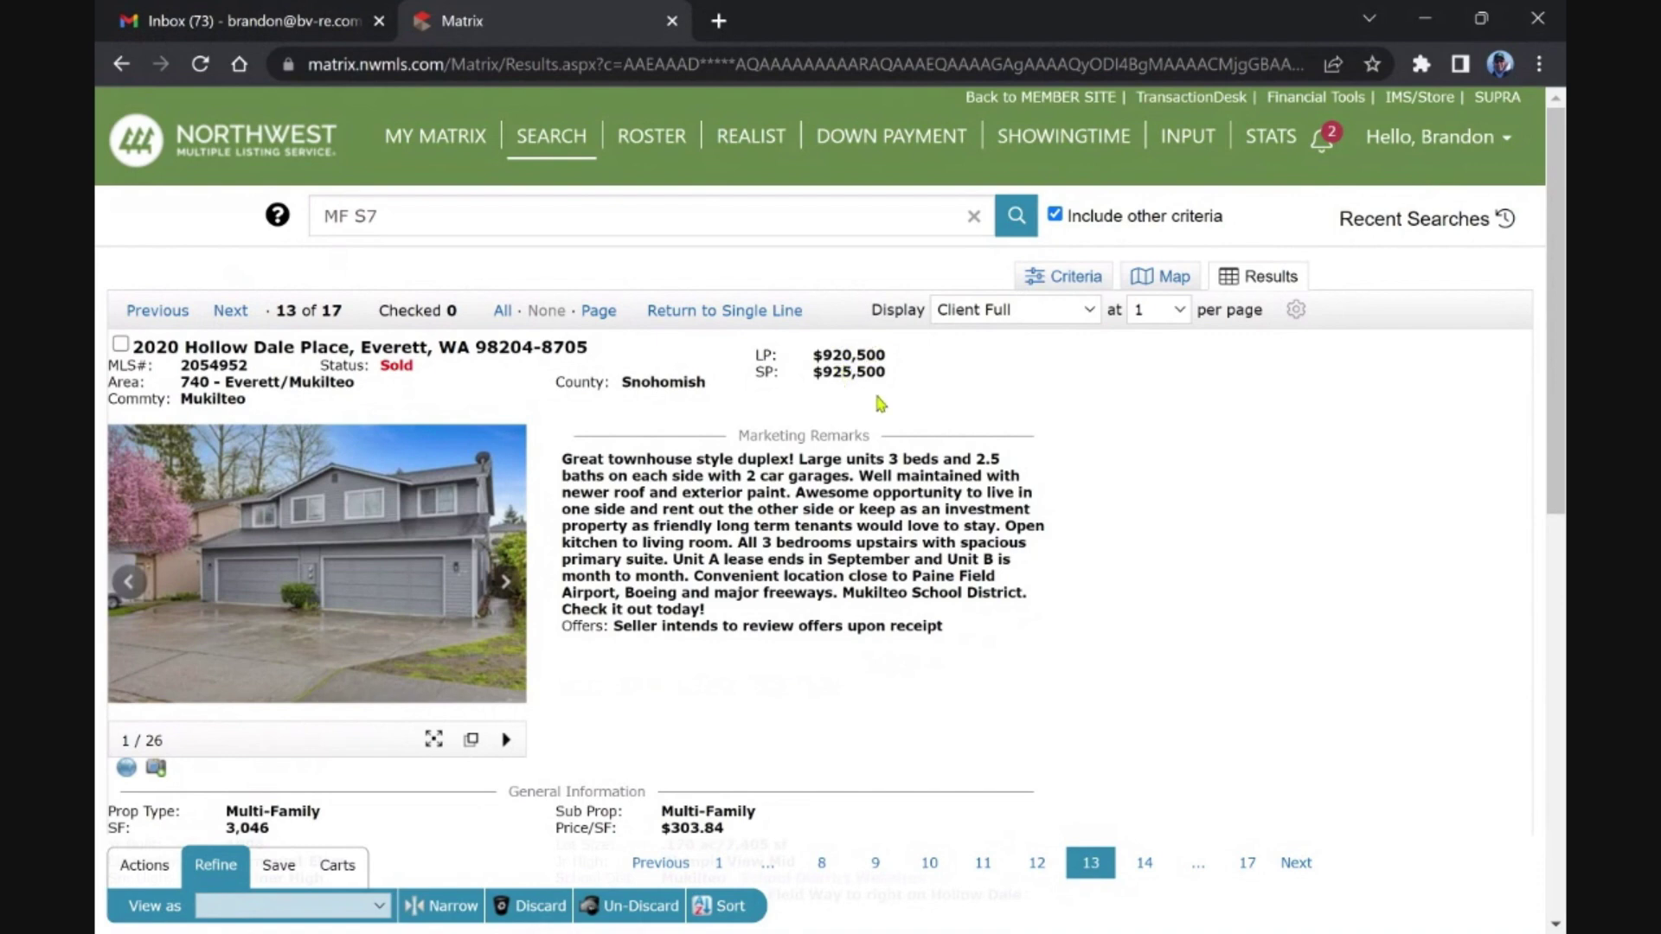
pyautogui.click(229, 311)
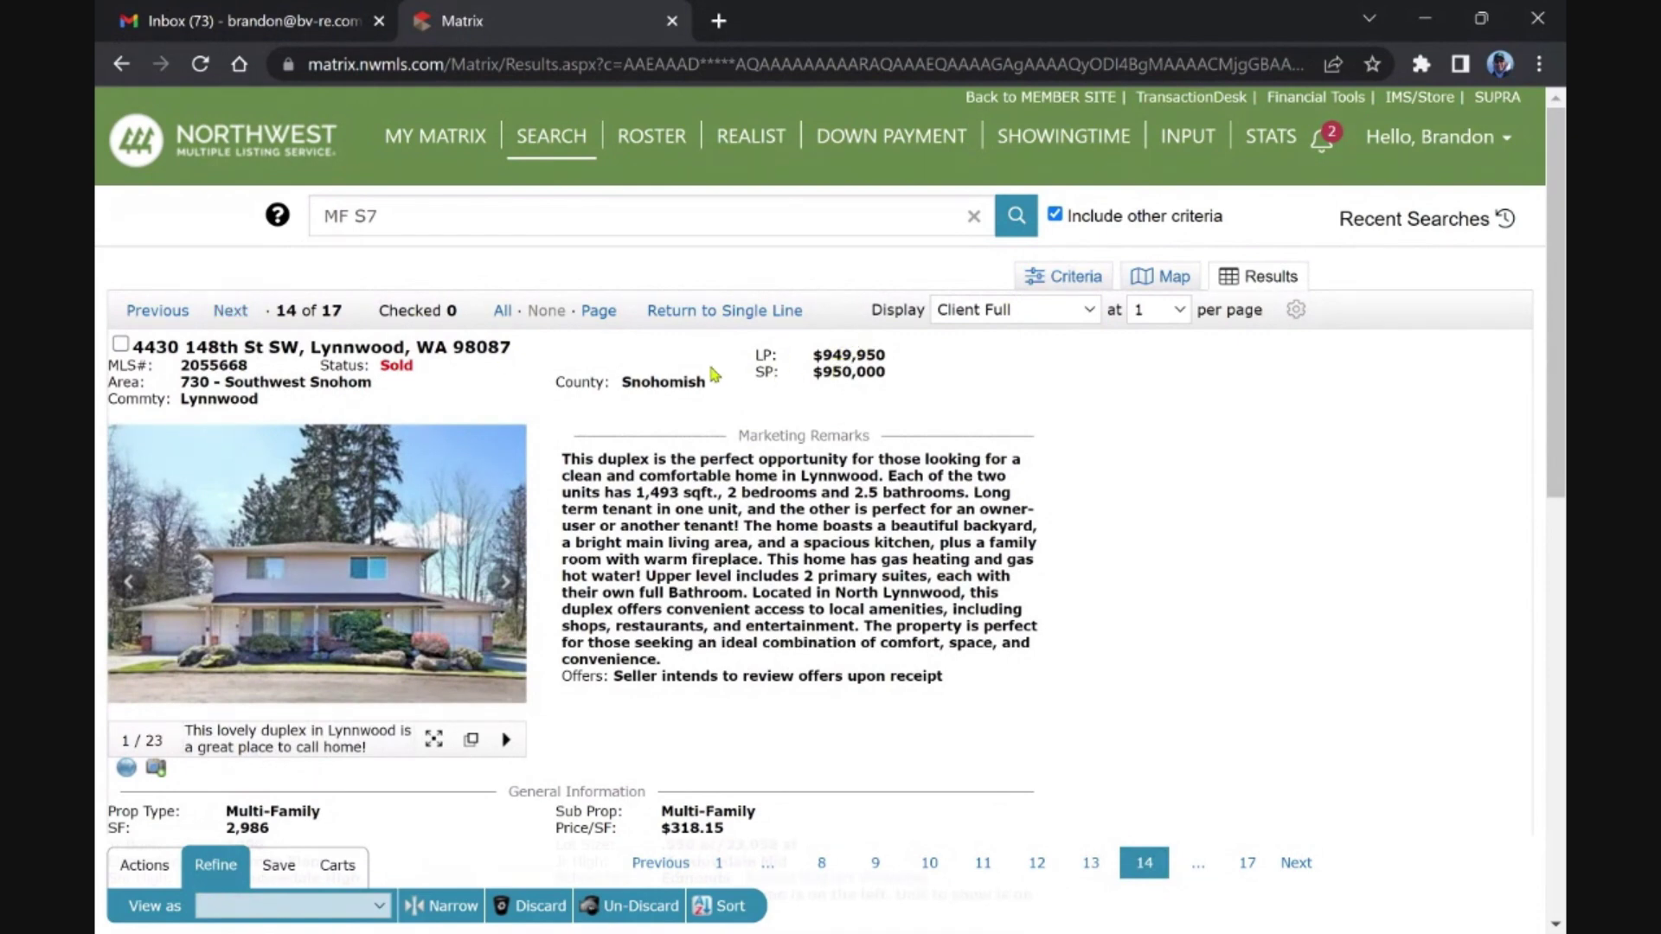
pyautogui.click(231, 311)
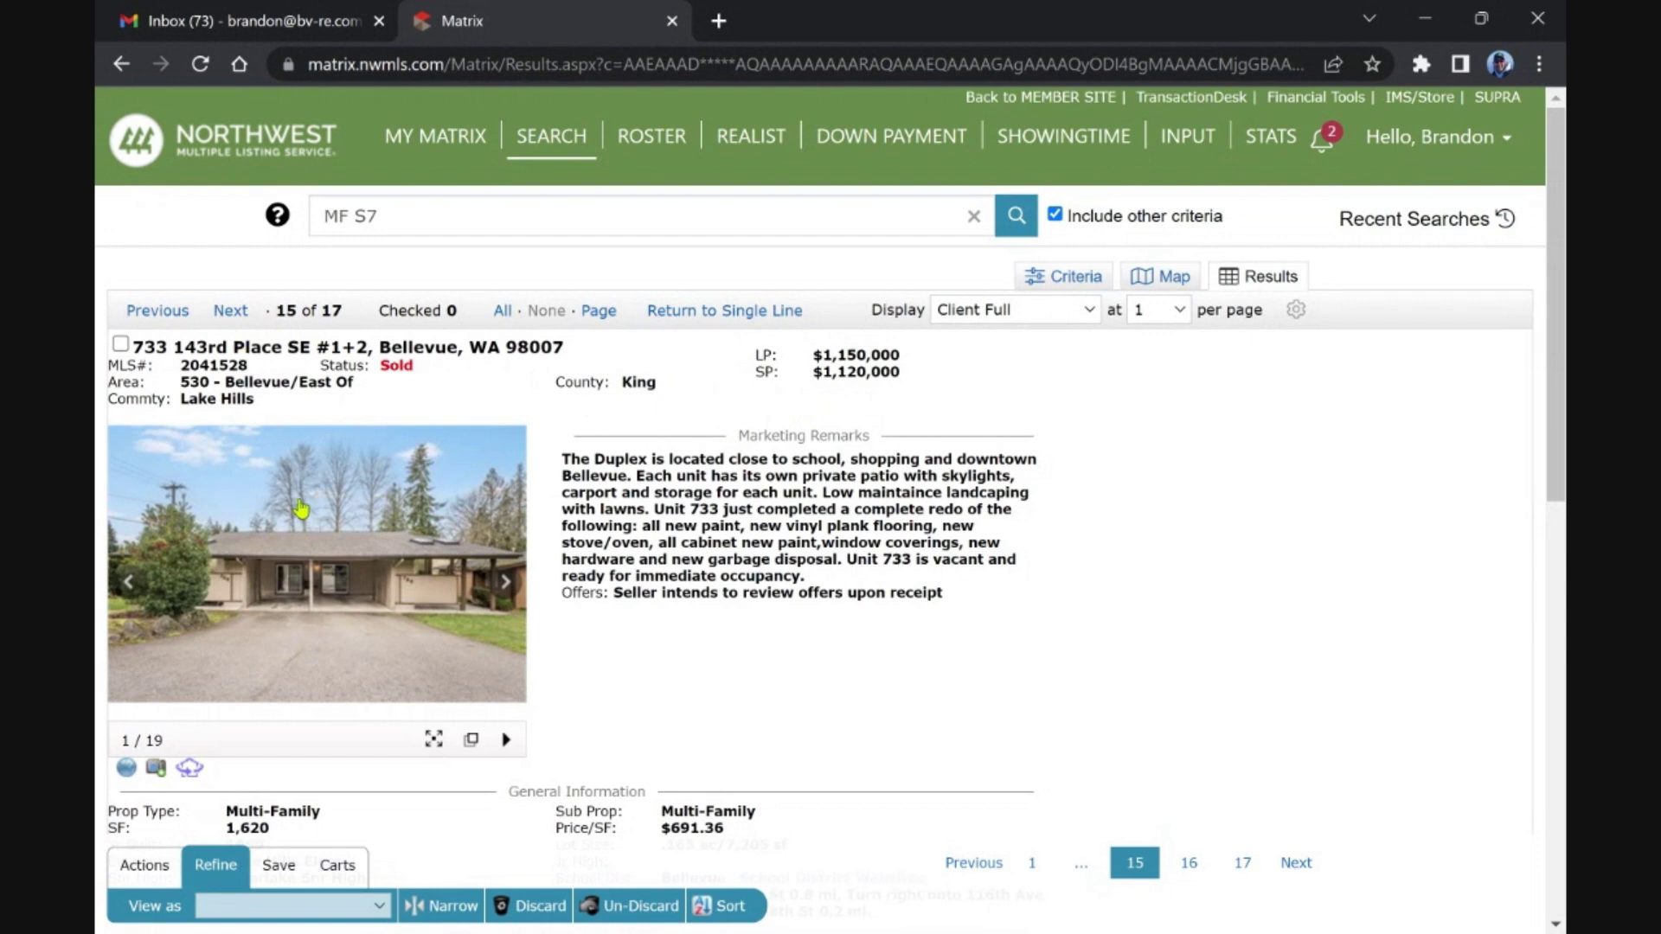
pyautogui.click(230, 312)
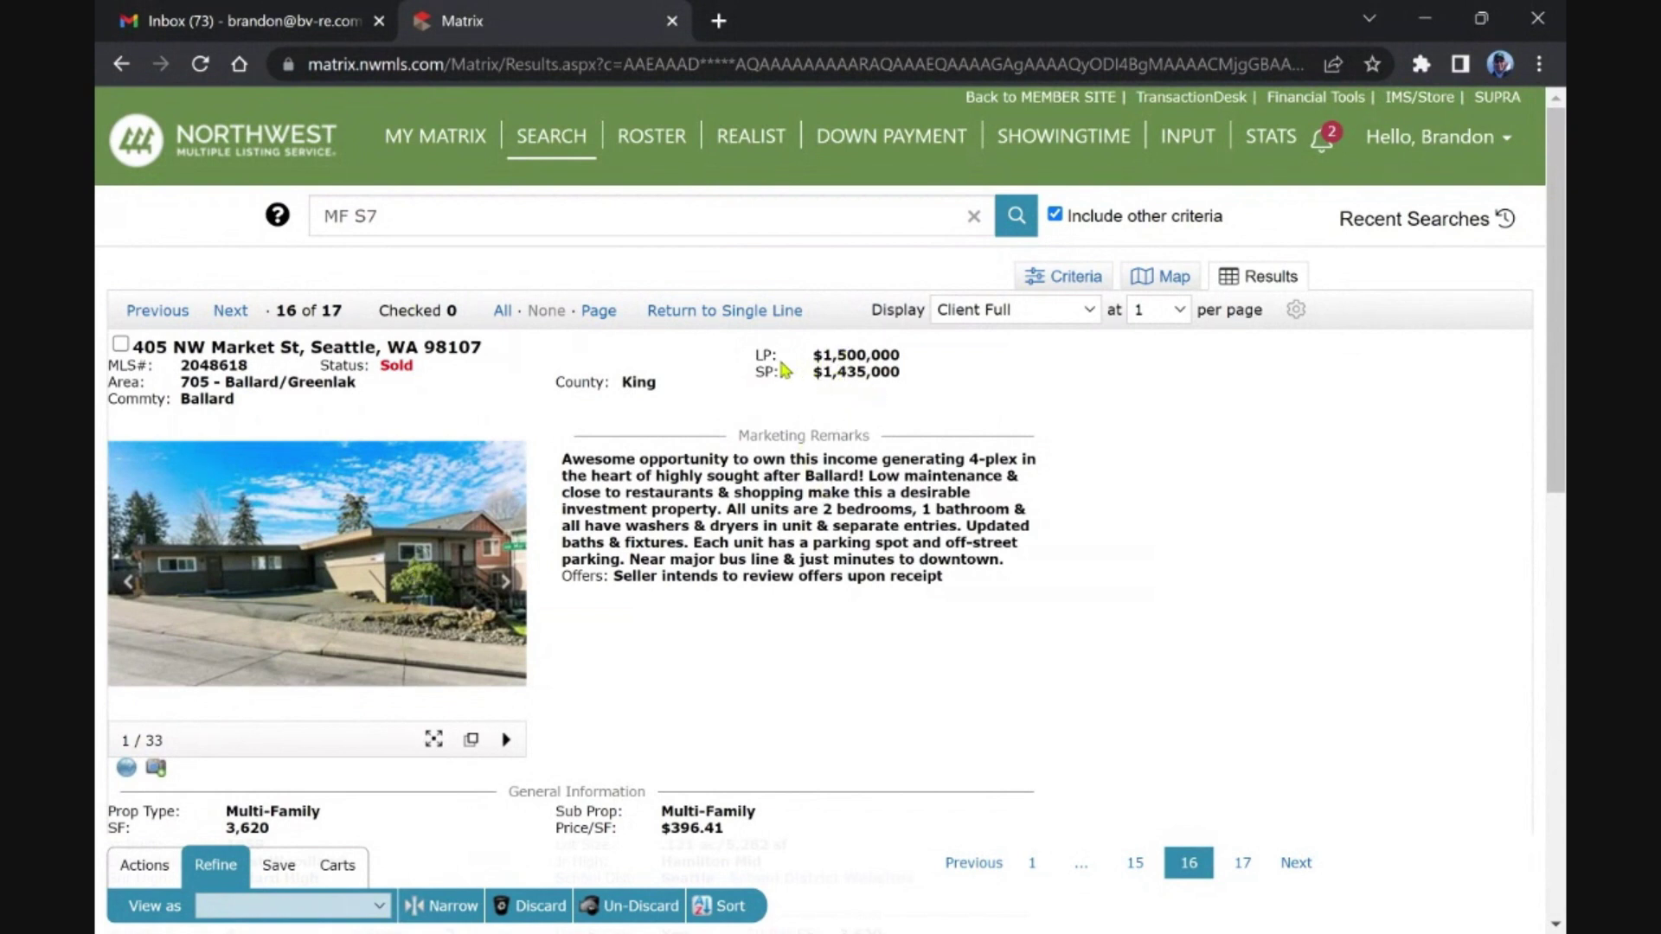
pyautogui.click(230, 312)
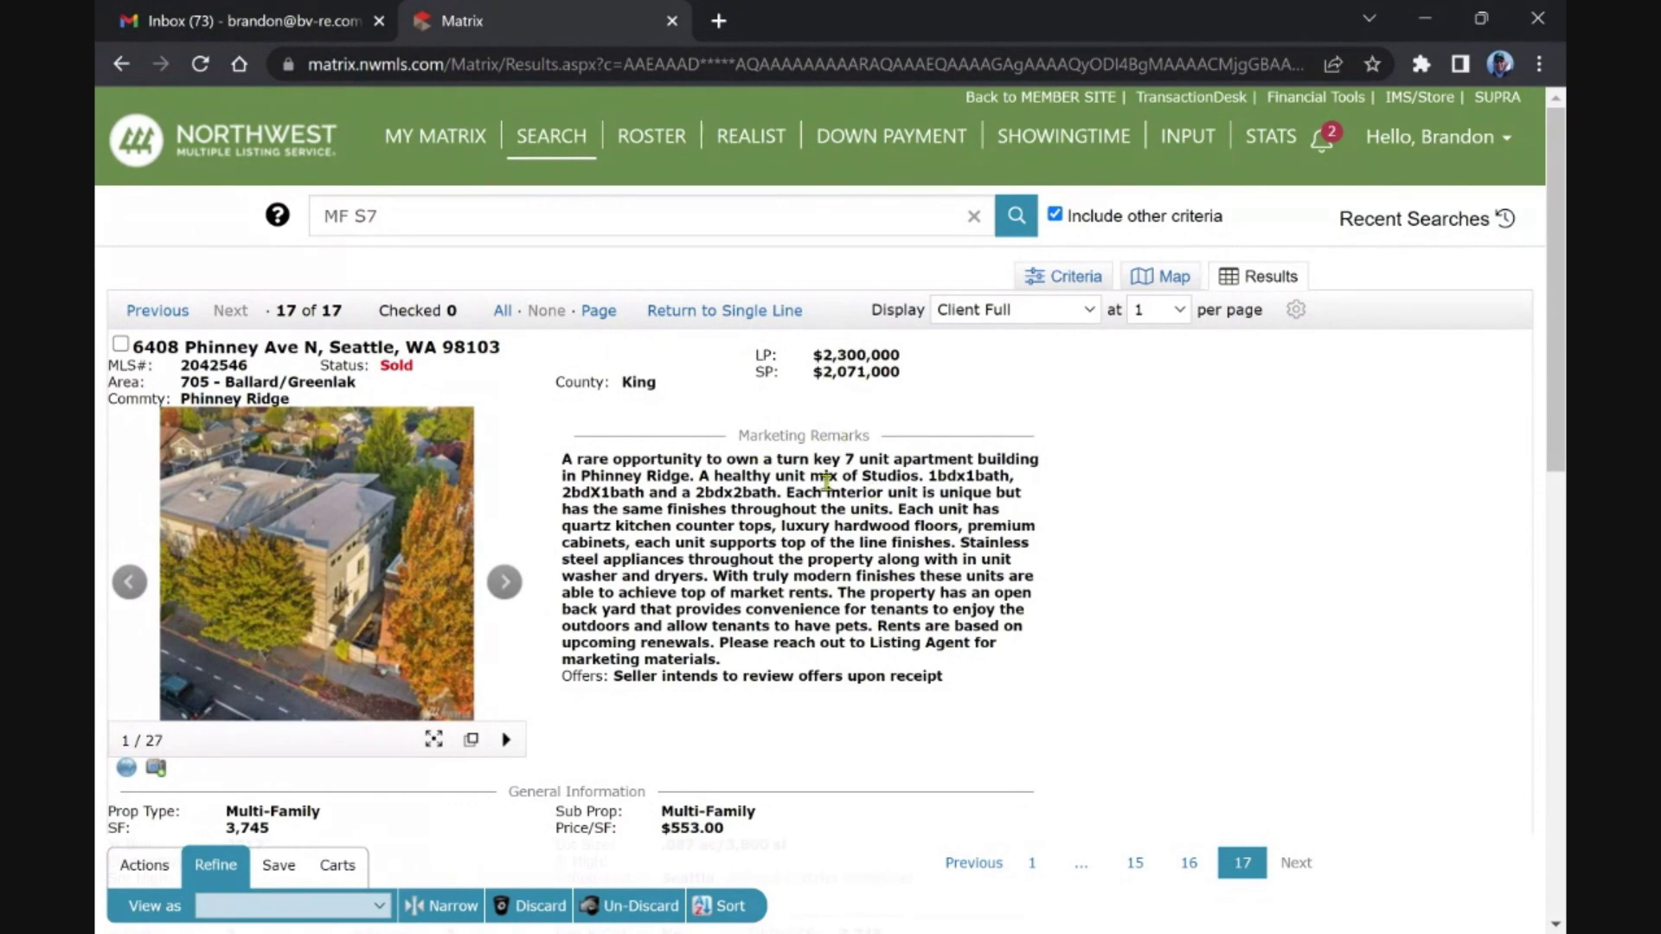
pyautogui.moveTo(1555, 336); pyautogui.dragTo(1562, 358)
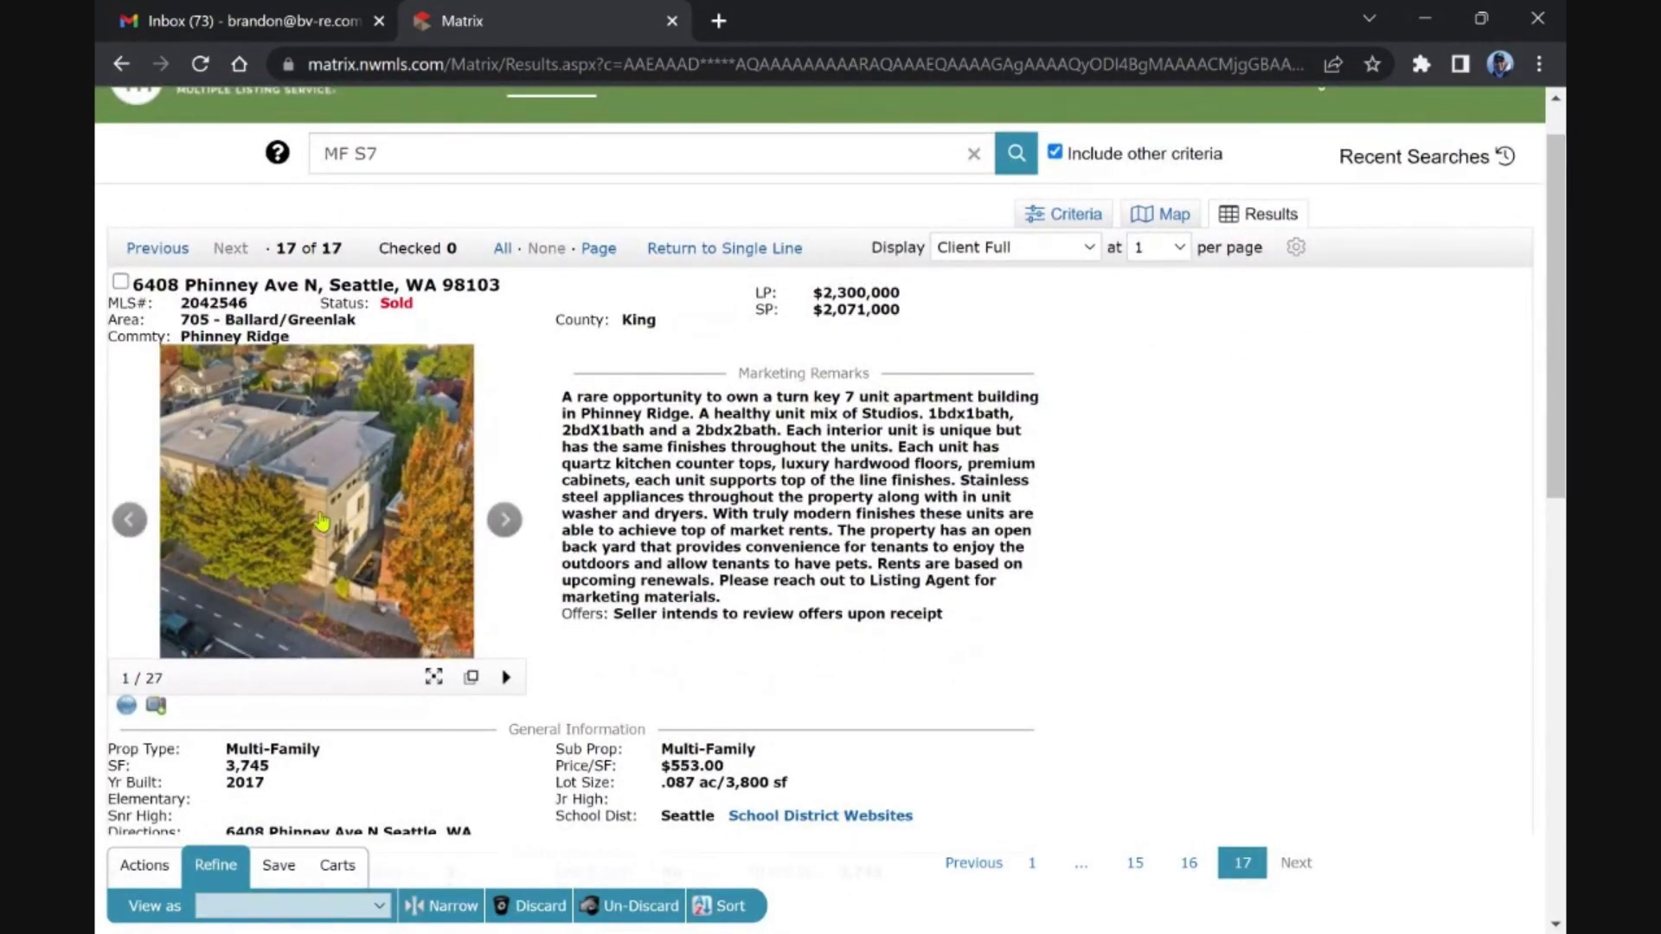
pyautogui.scroll(-3, 361, 515)
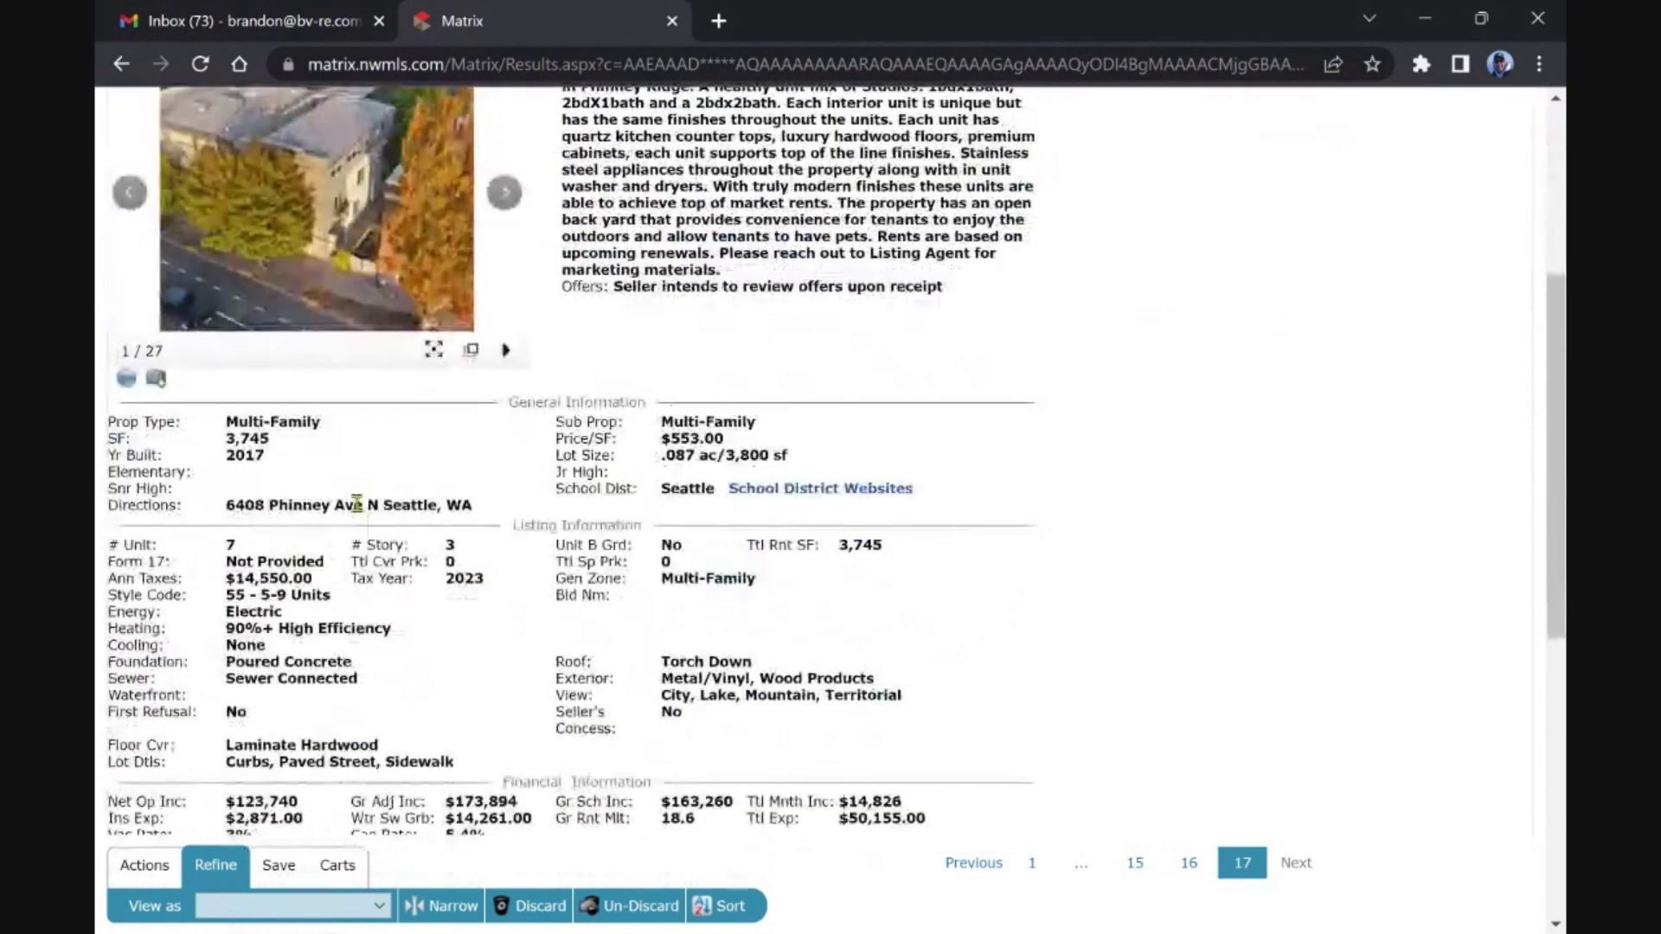
pyautogui.scroll(-3, 547, 579)
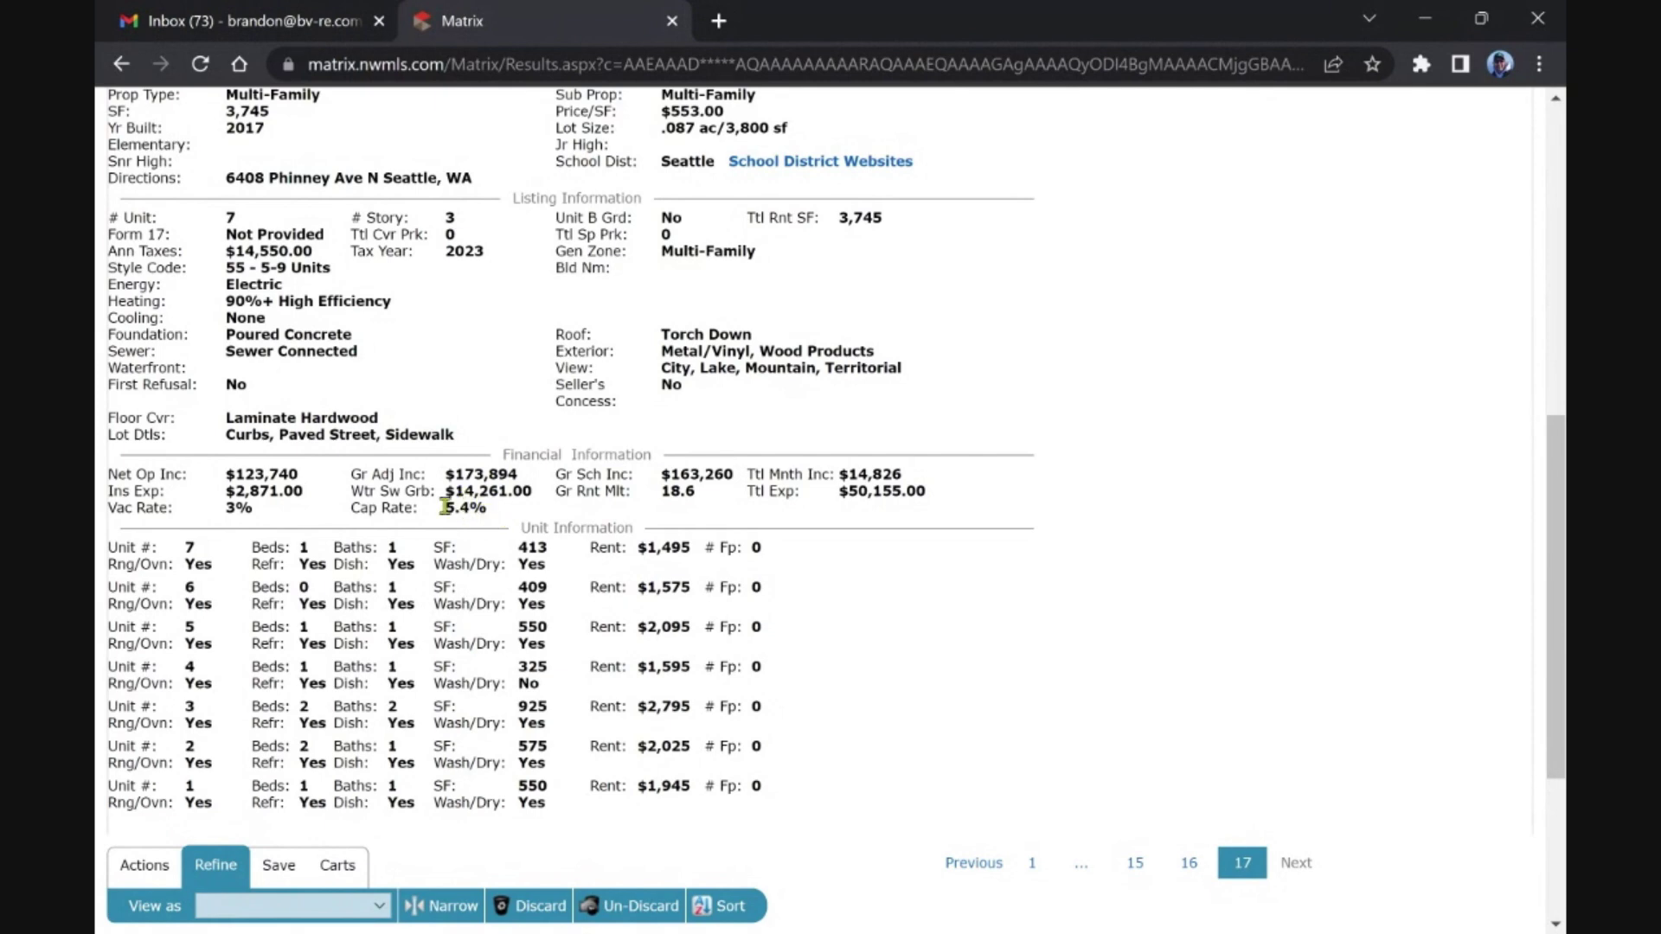
pyautogui.scroll(5, 611, 577)
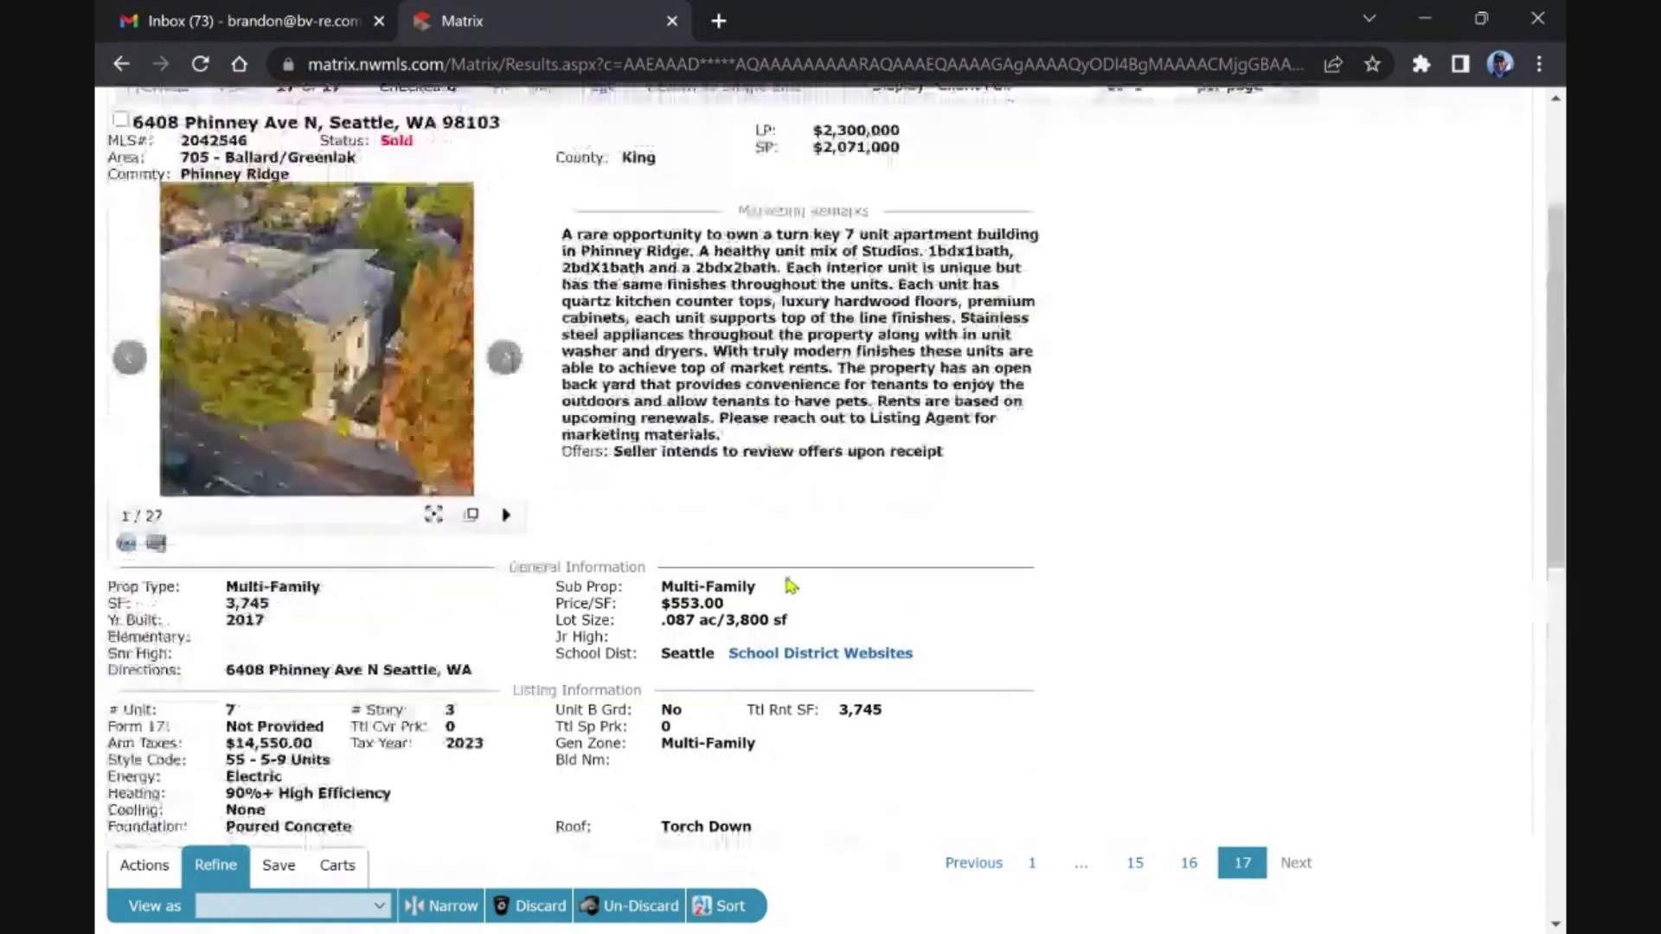
pyautogui.scroll(2, 788, 586)
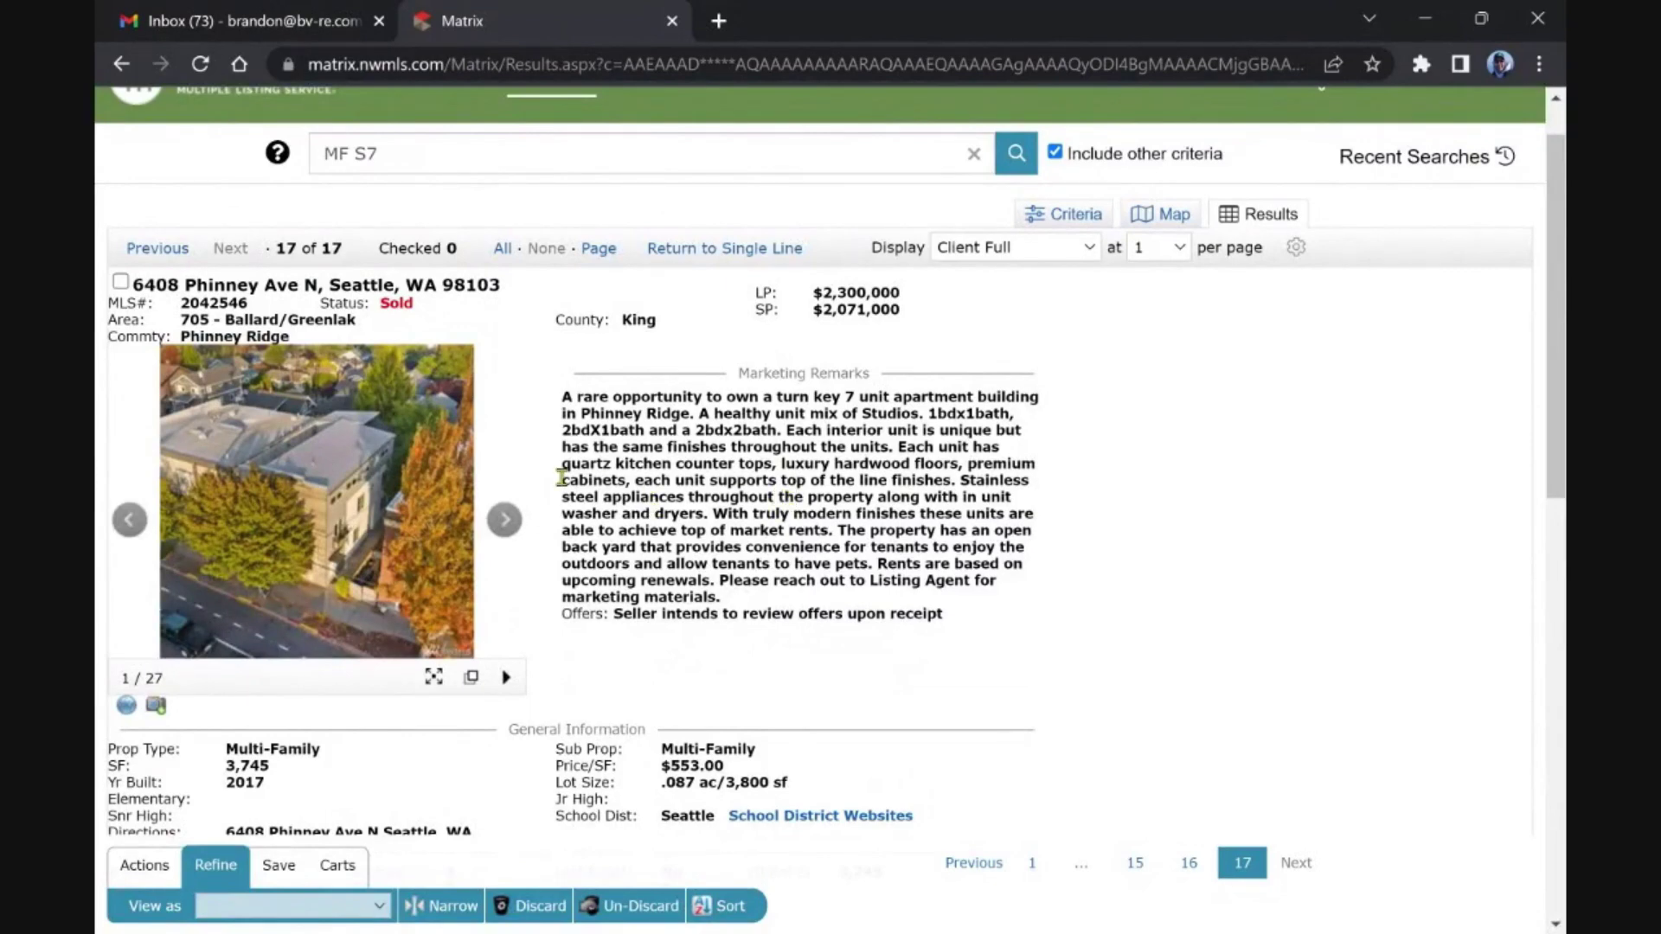
pyautogui.scroll(1, 676, 500)
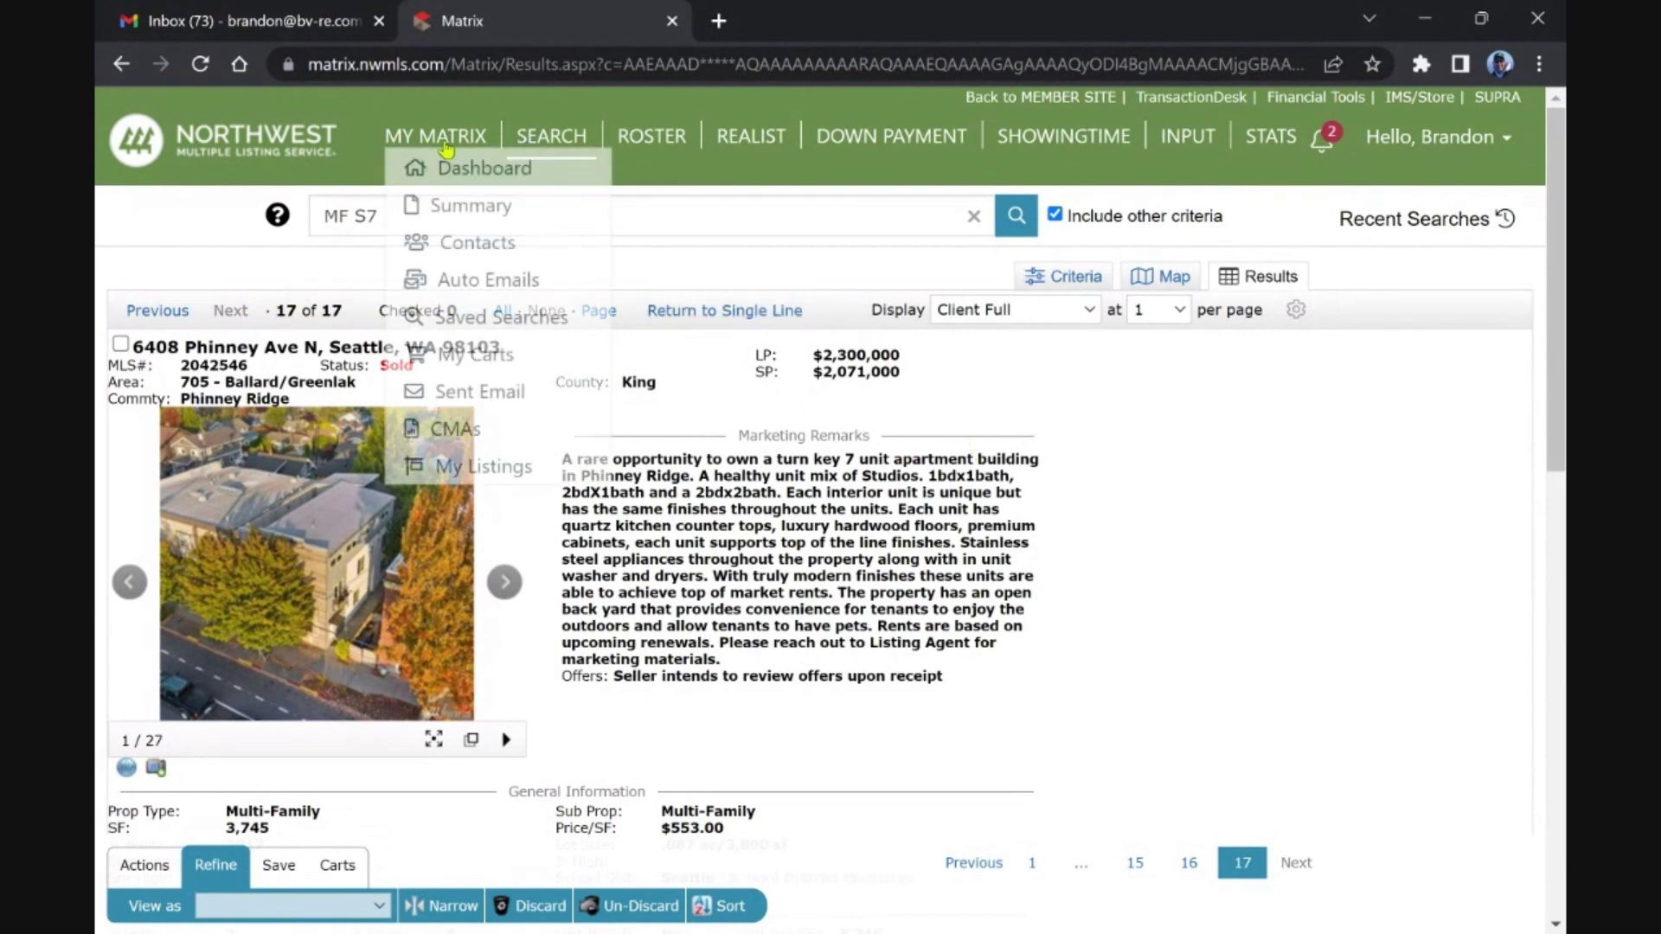
pyautogui.moveTo(435, 135)
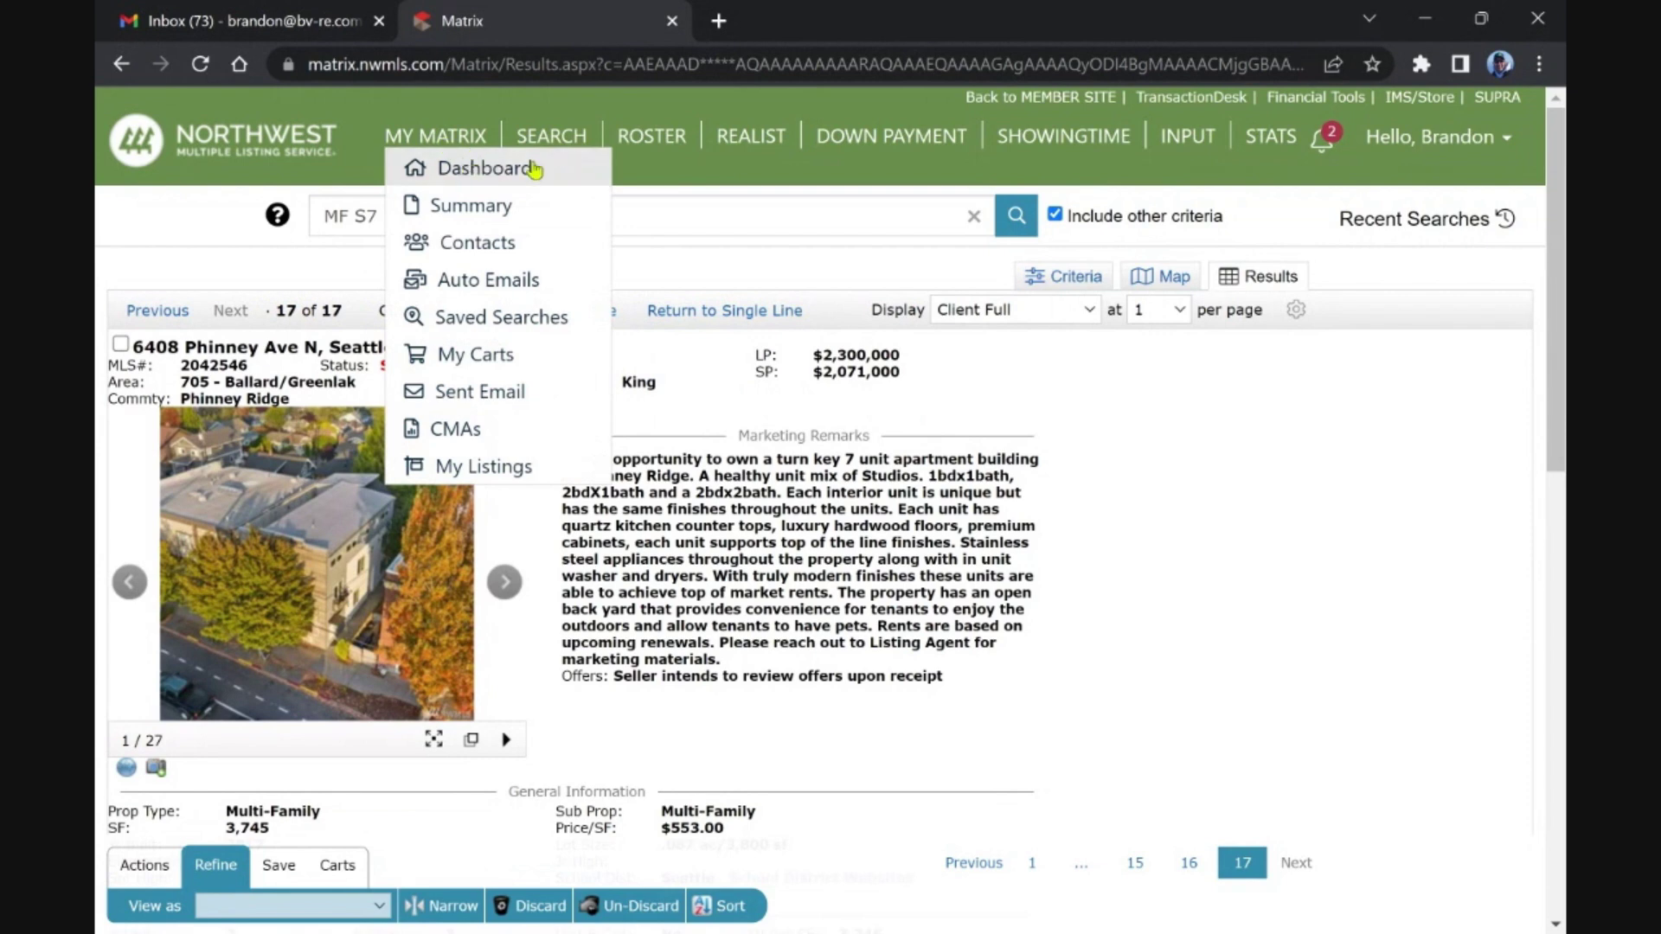
pyautogui.click(724, 310)
pyautogui.scroll(-1, 831, 520)
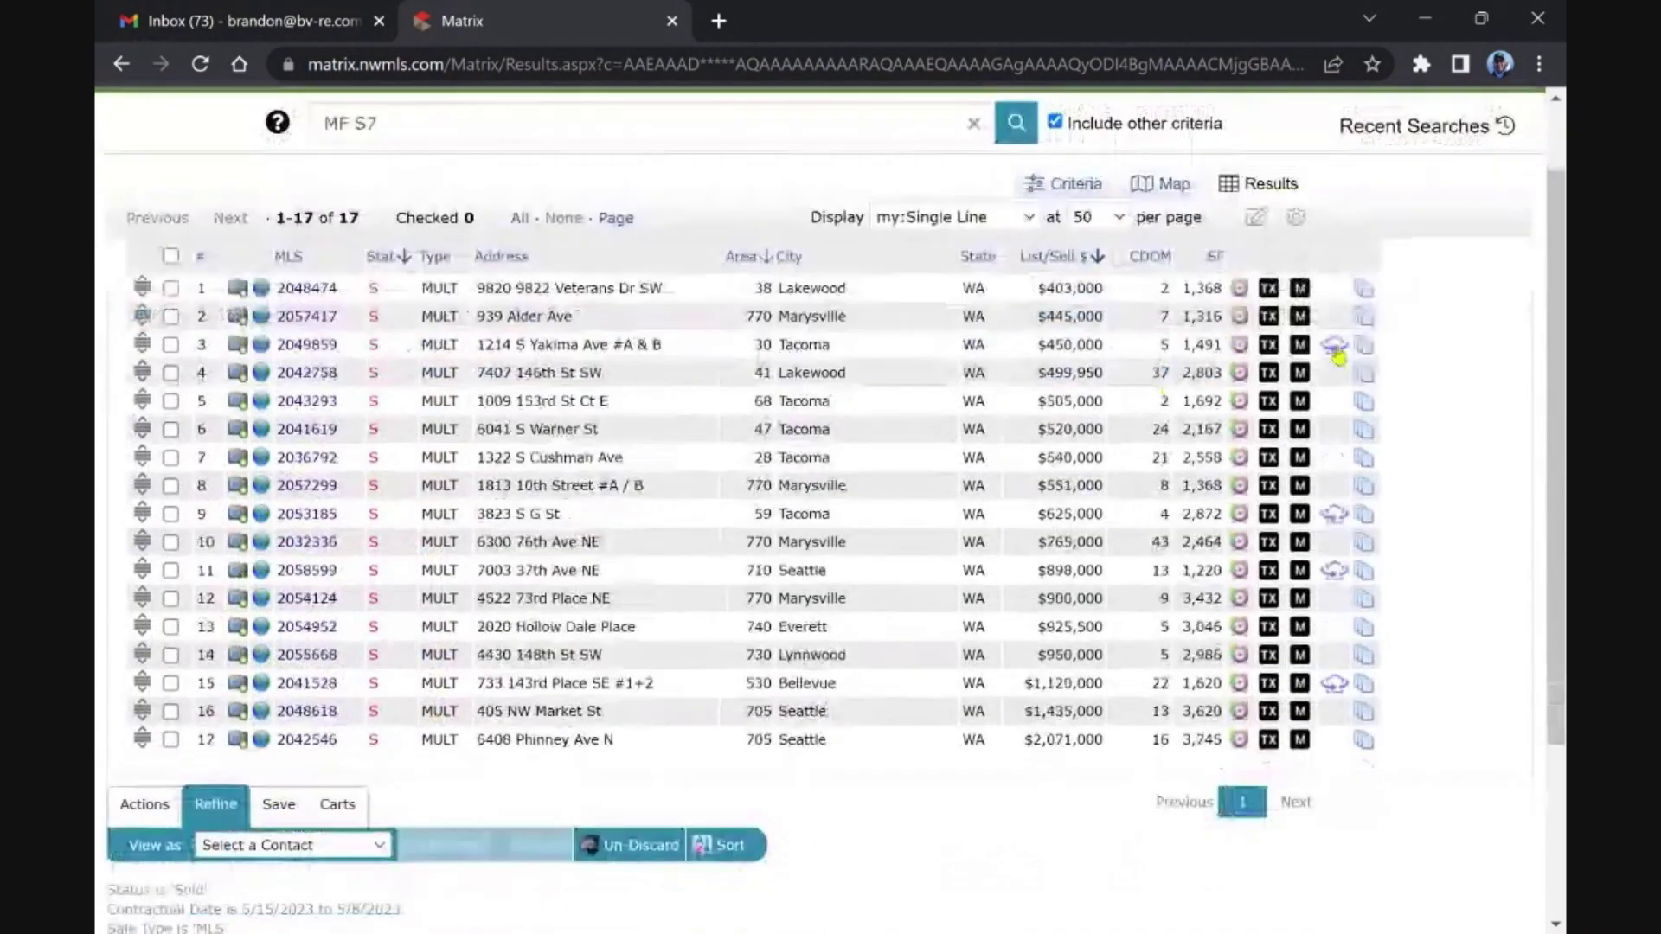
pyautogui.scroll(-1, 831, 520)
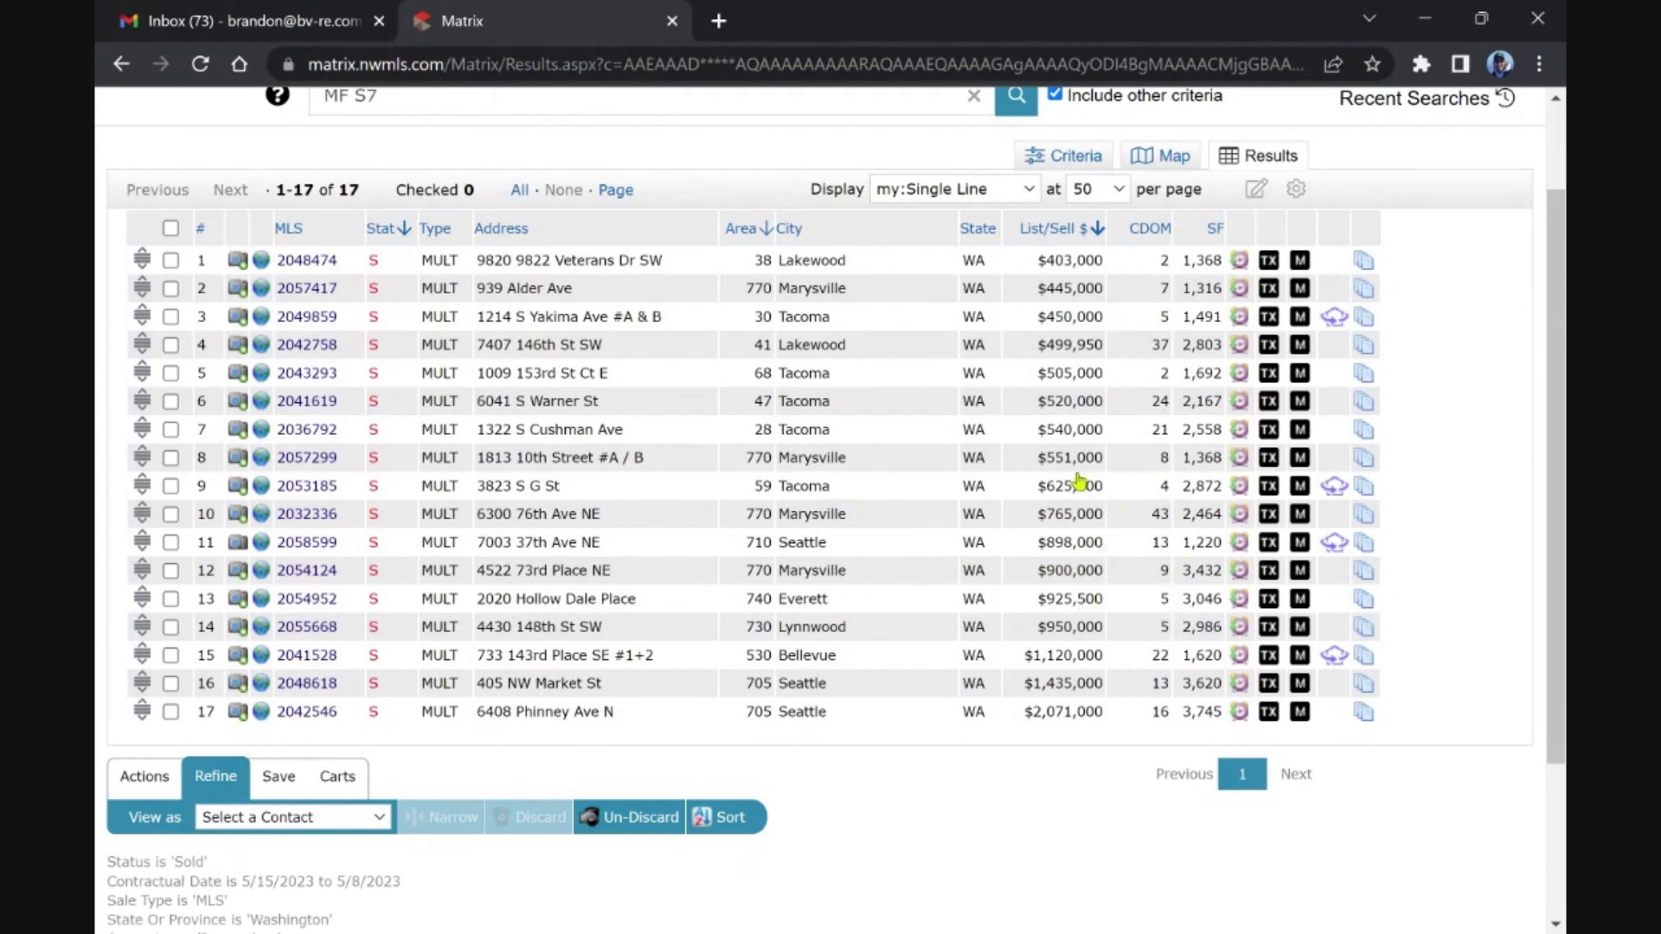
pyautogui.scroll(2, 1026, 480)
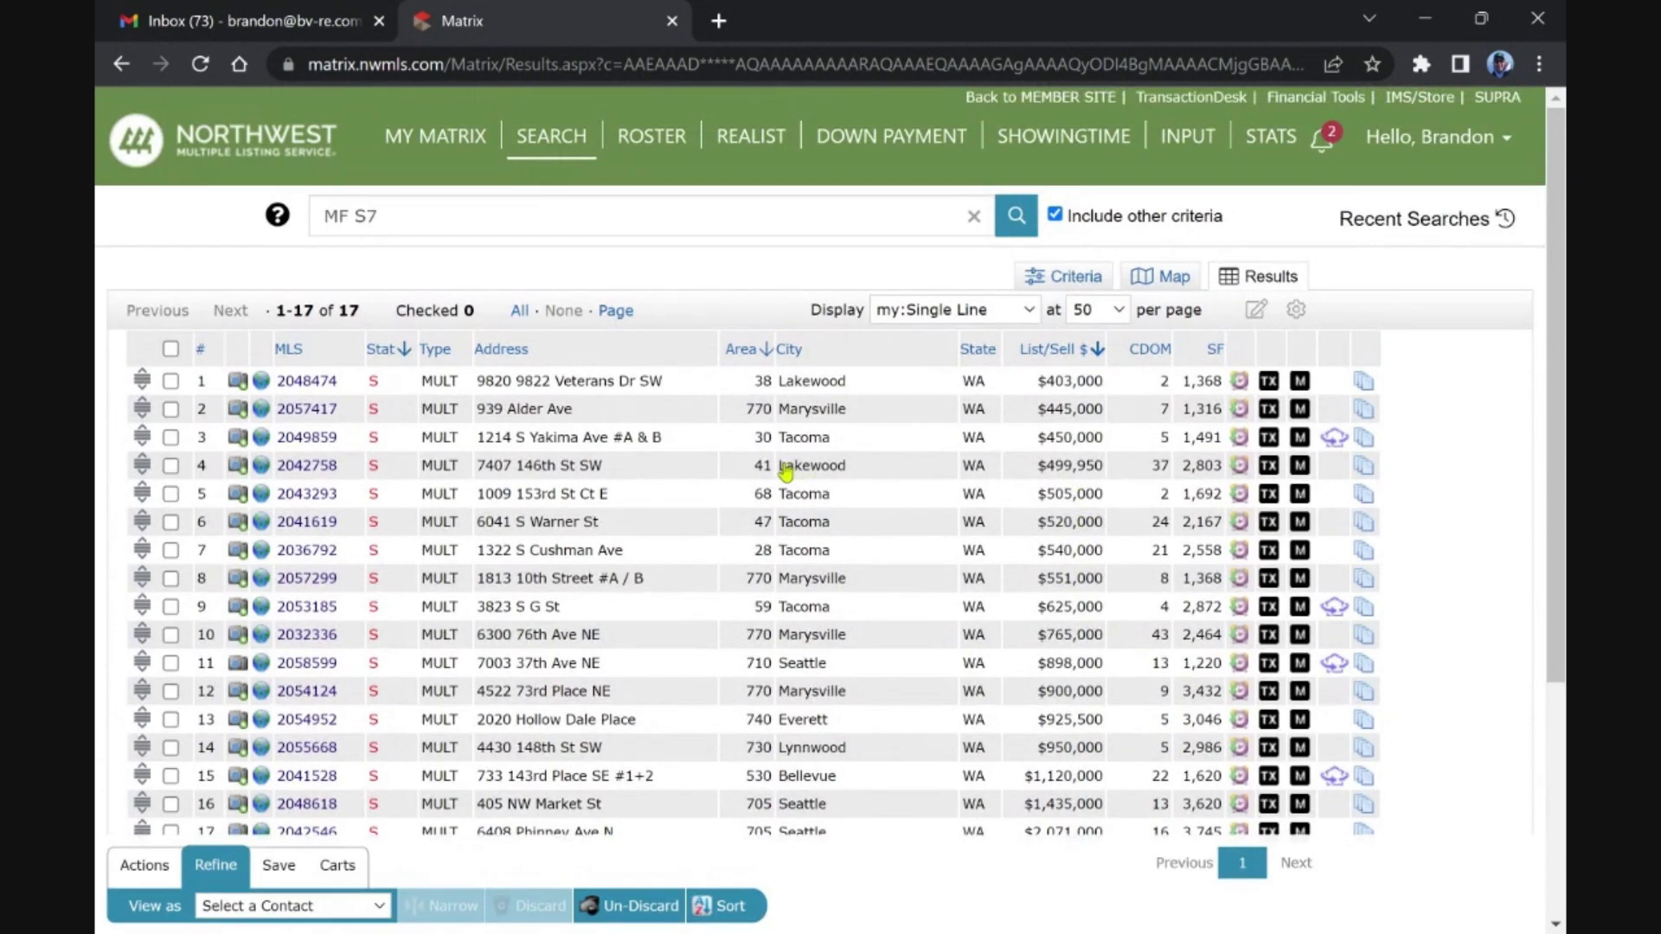